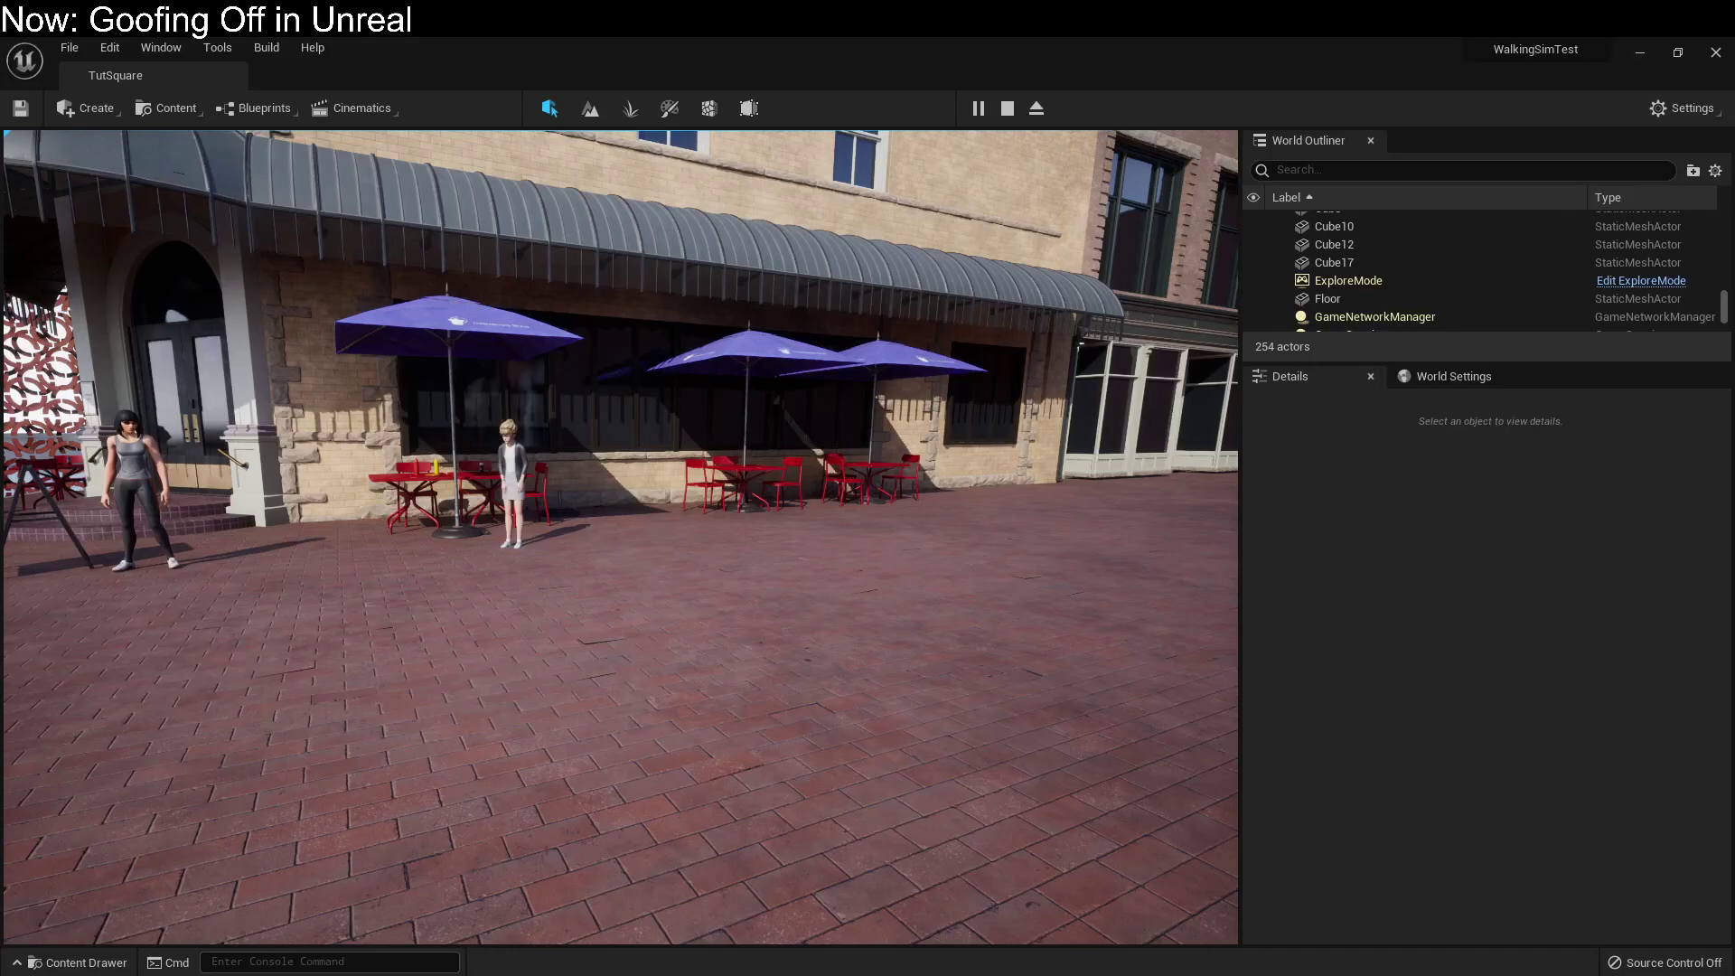
Playtest the level by walking up to the blonde woman at the umbrella tables and back across the square.
key(w)
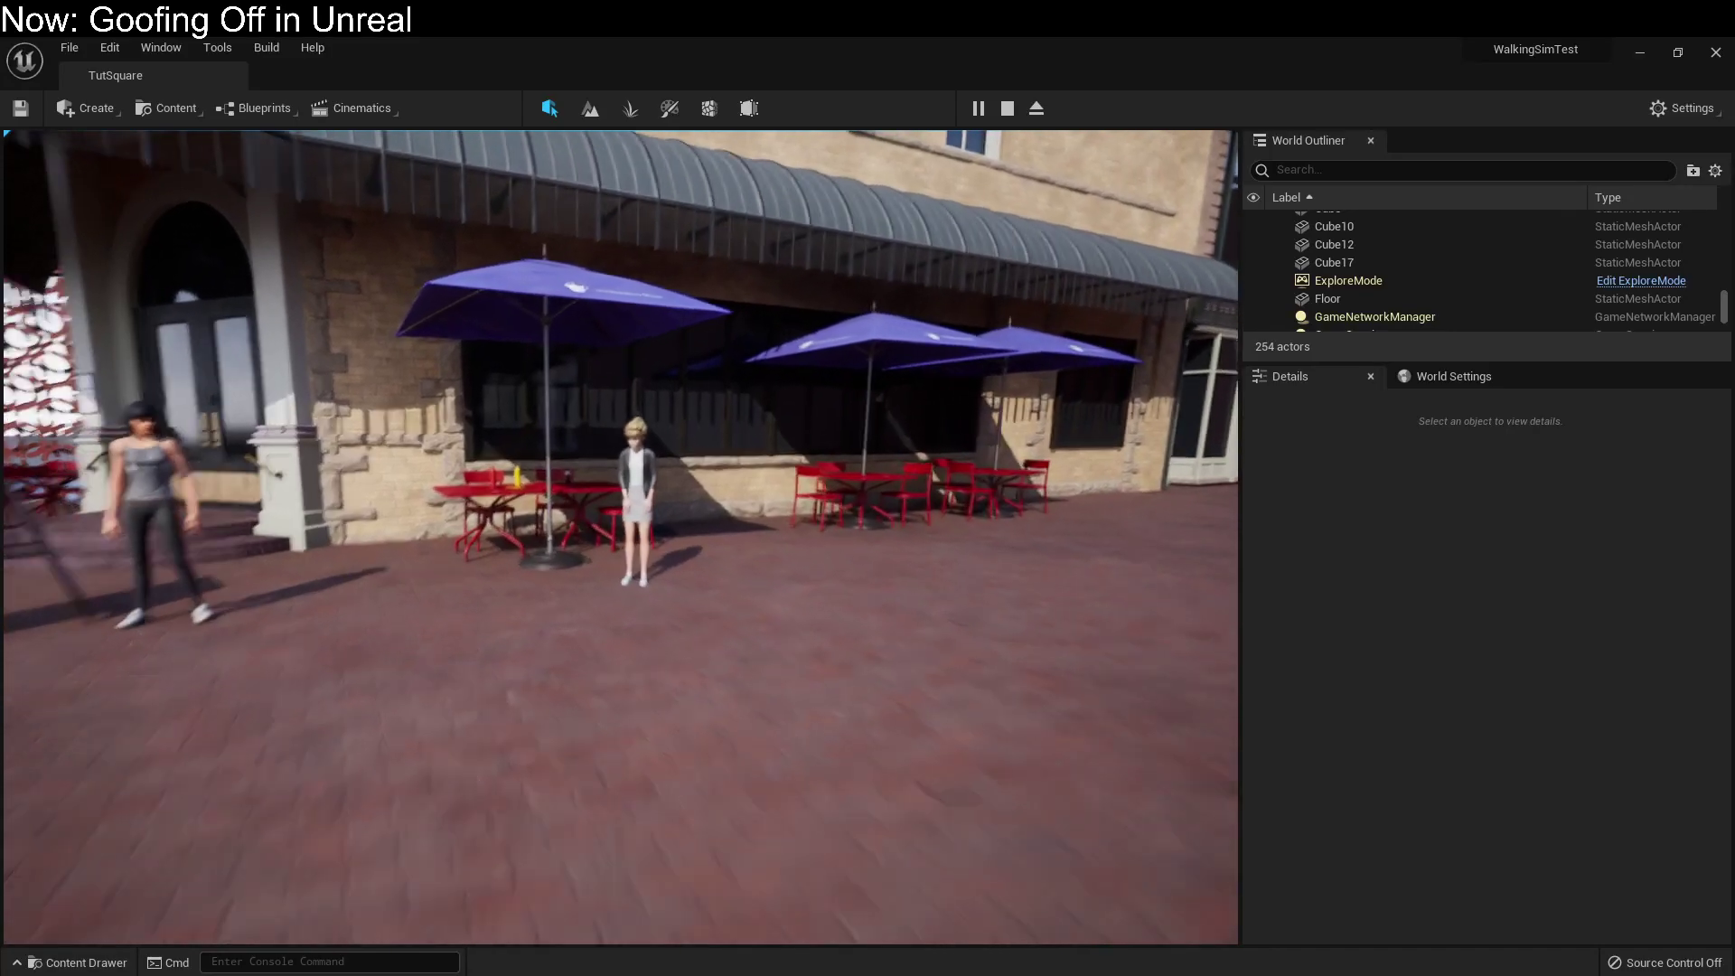
key(a)
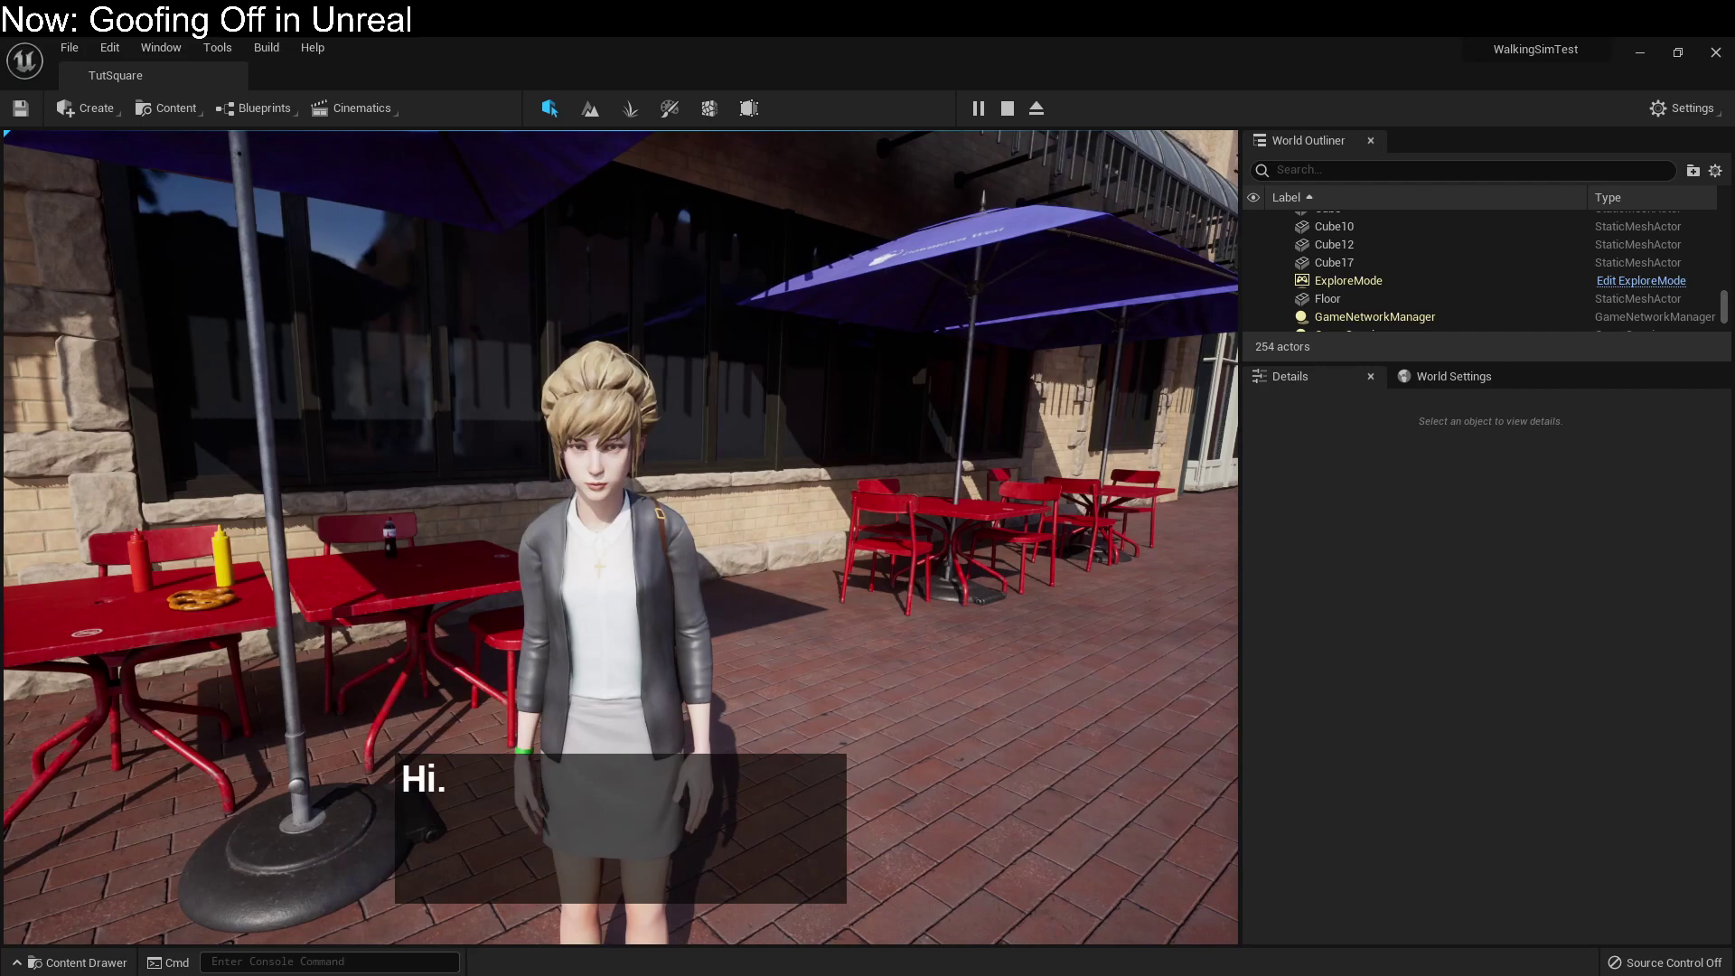
key(s)
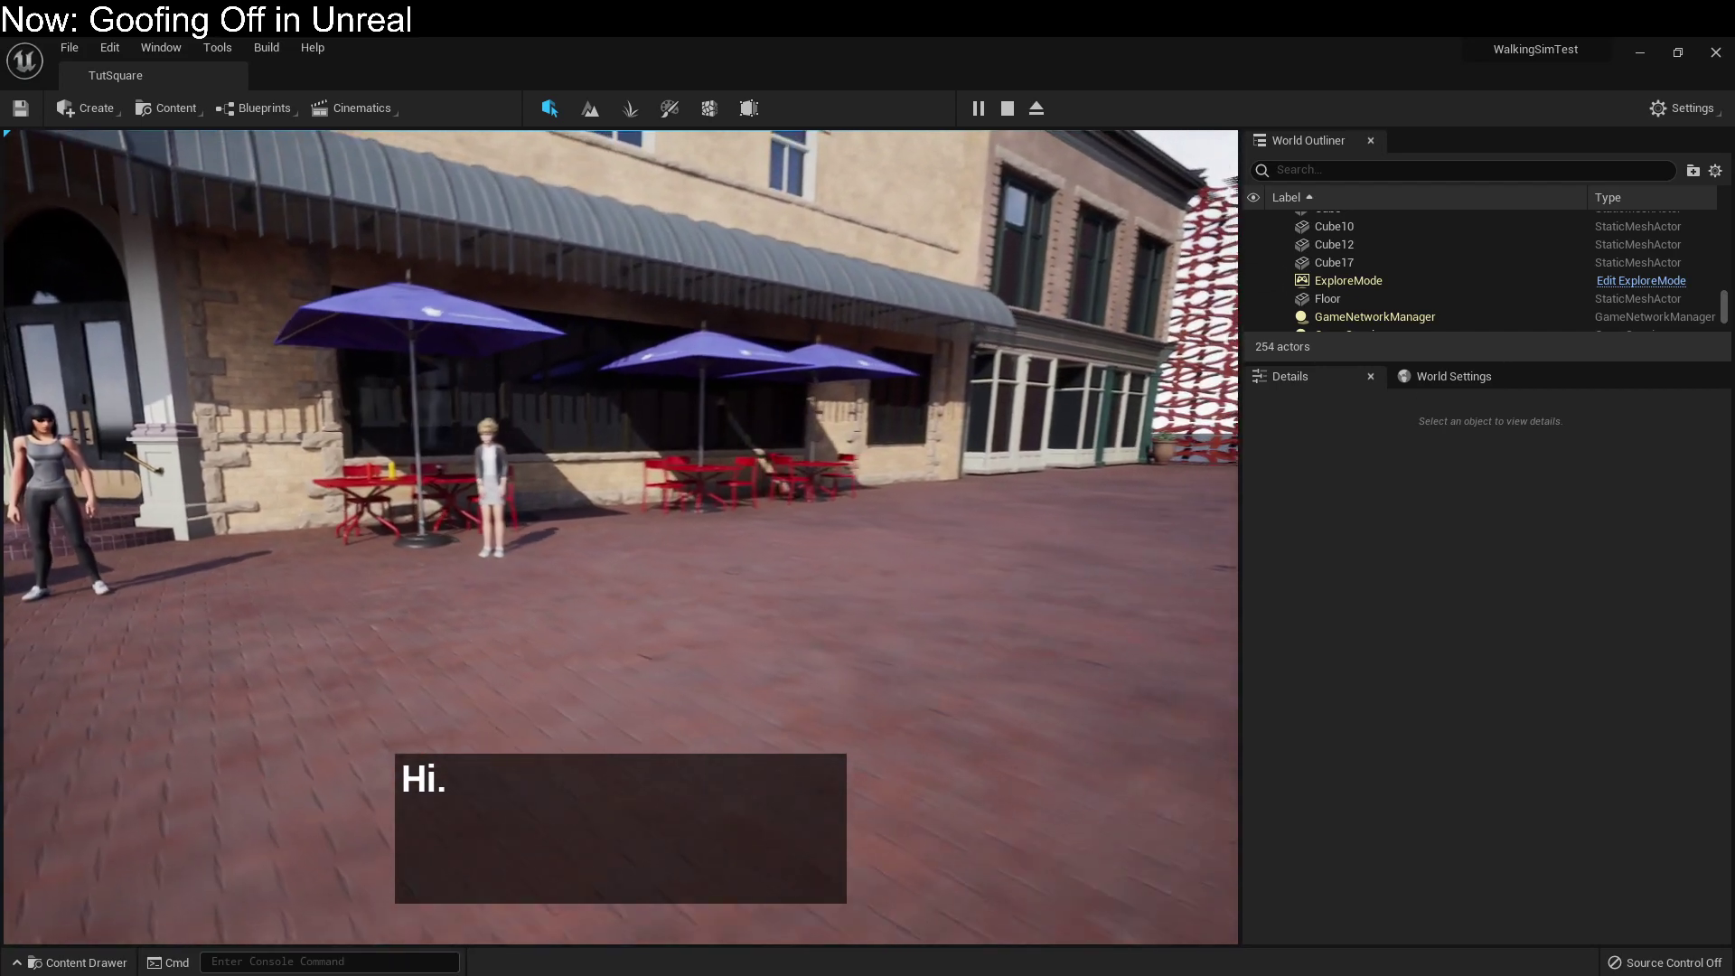
key(d)
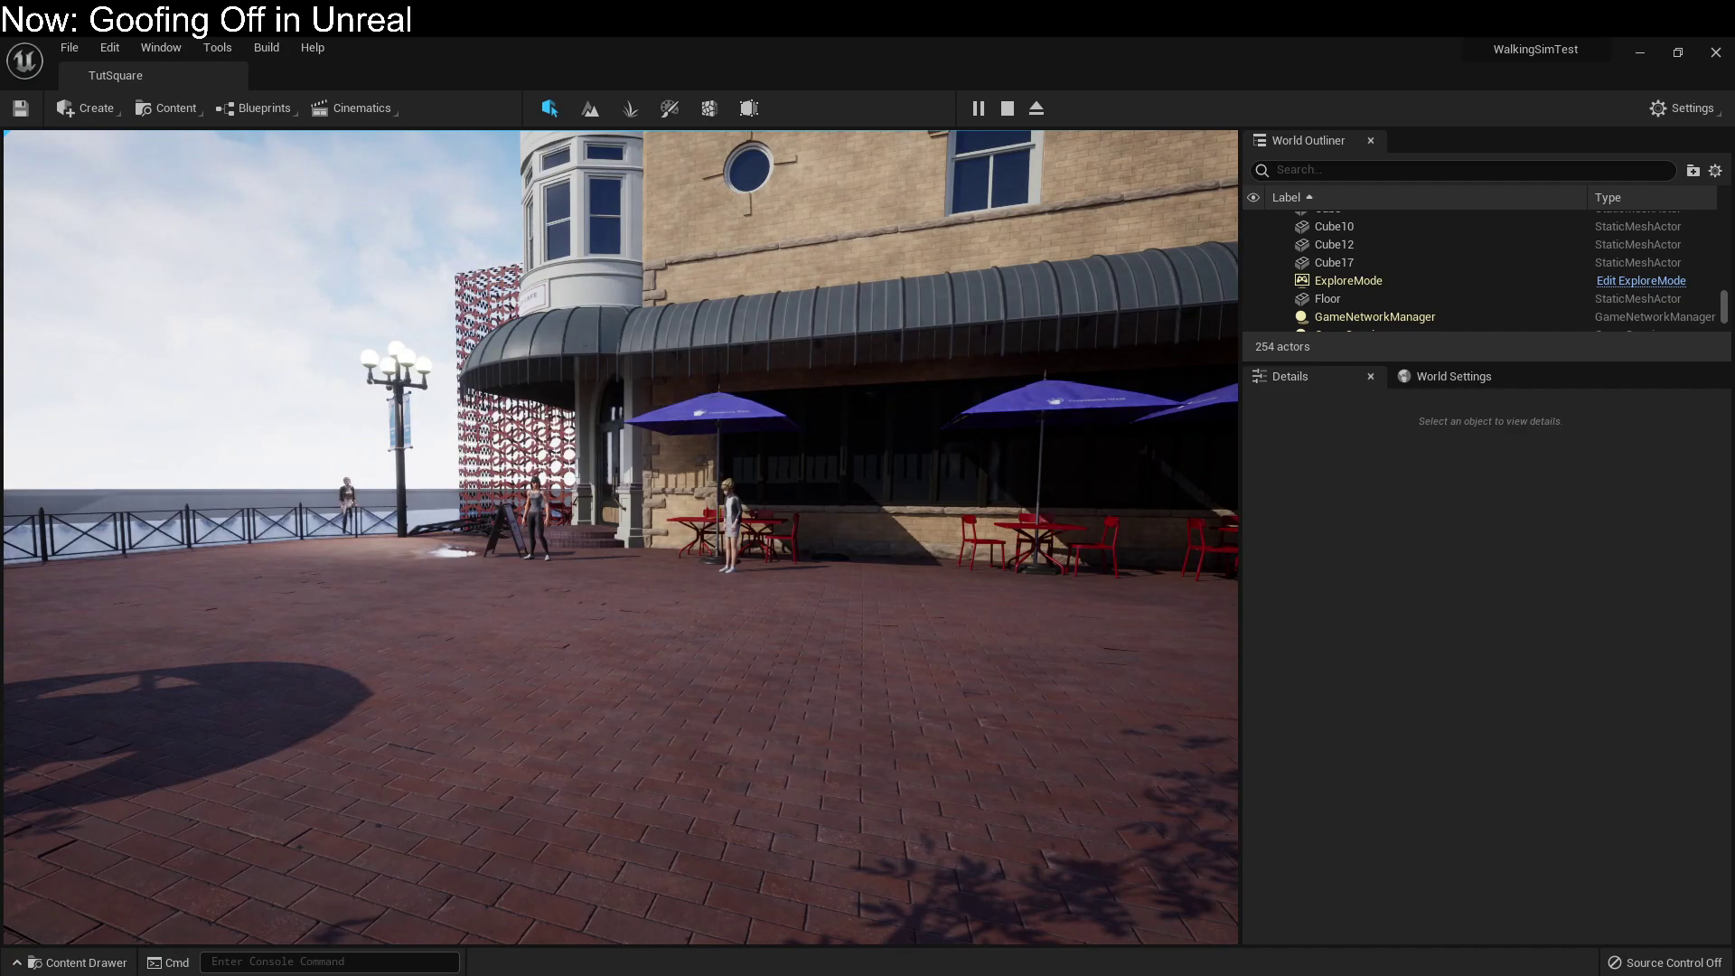
key(w)
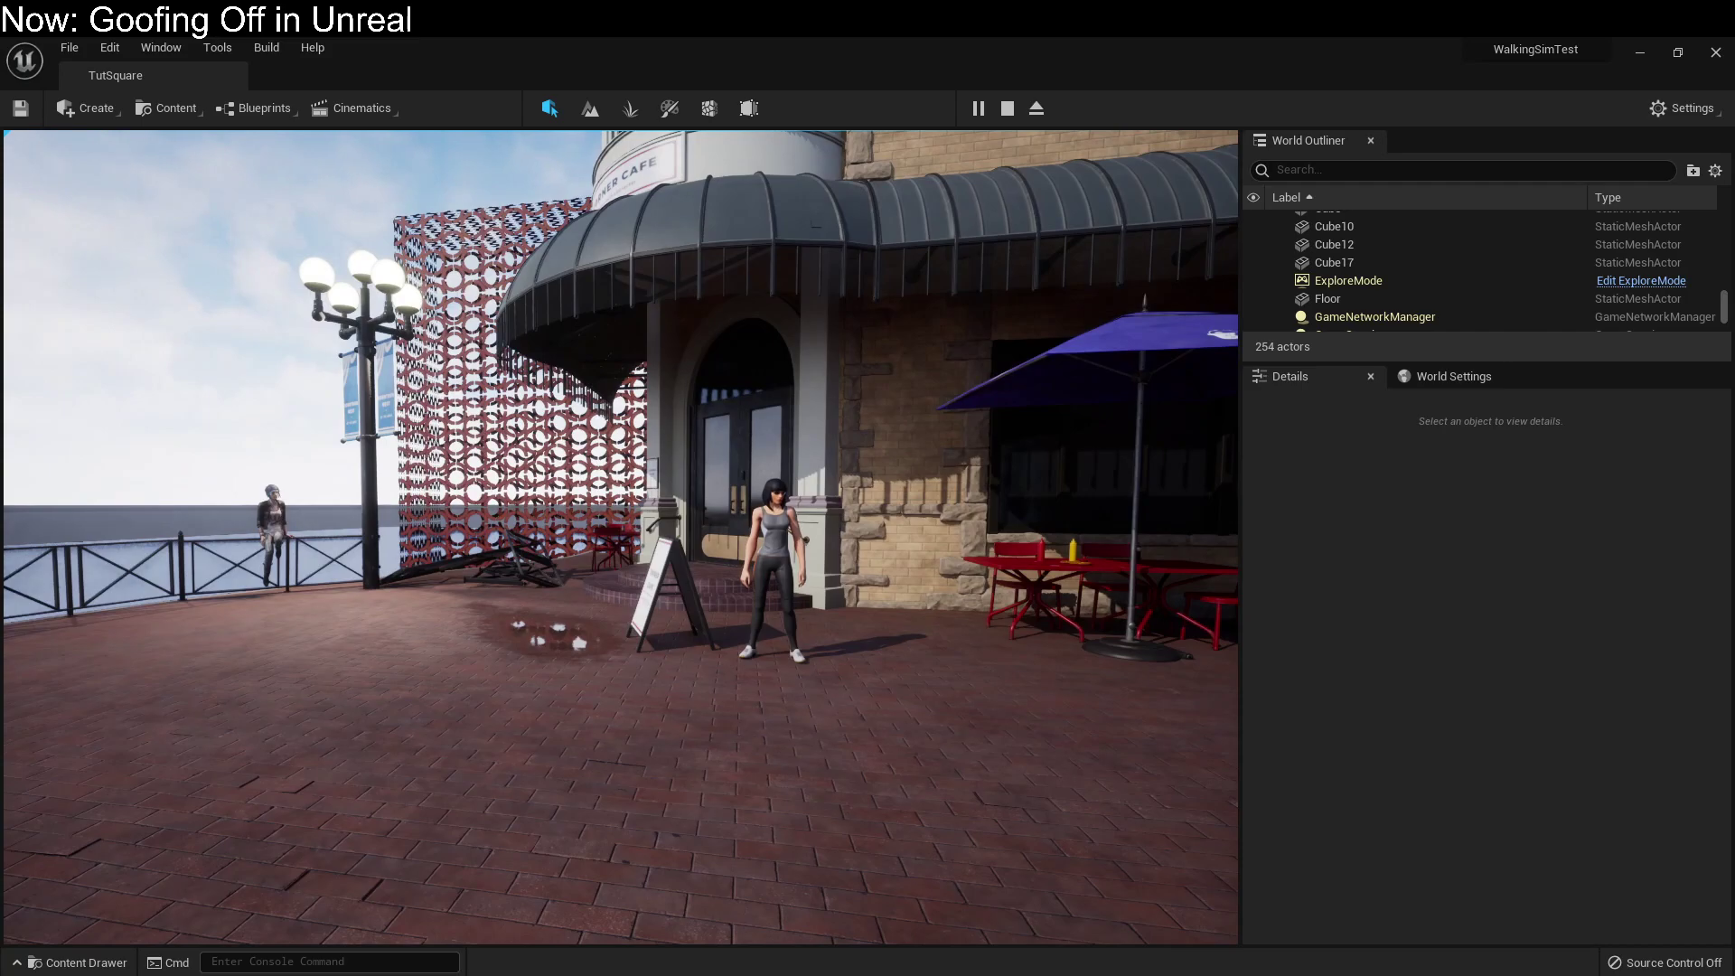
key(a)
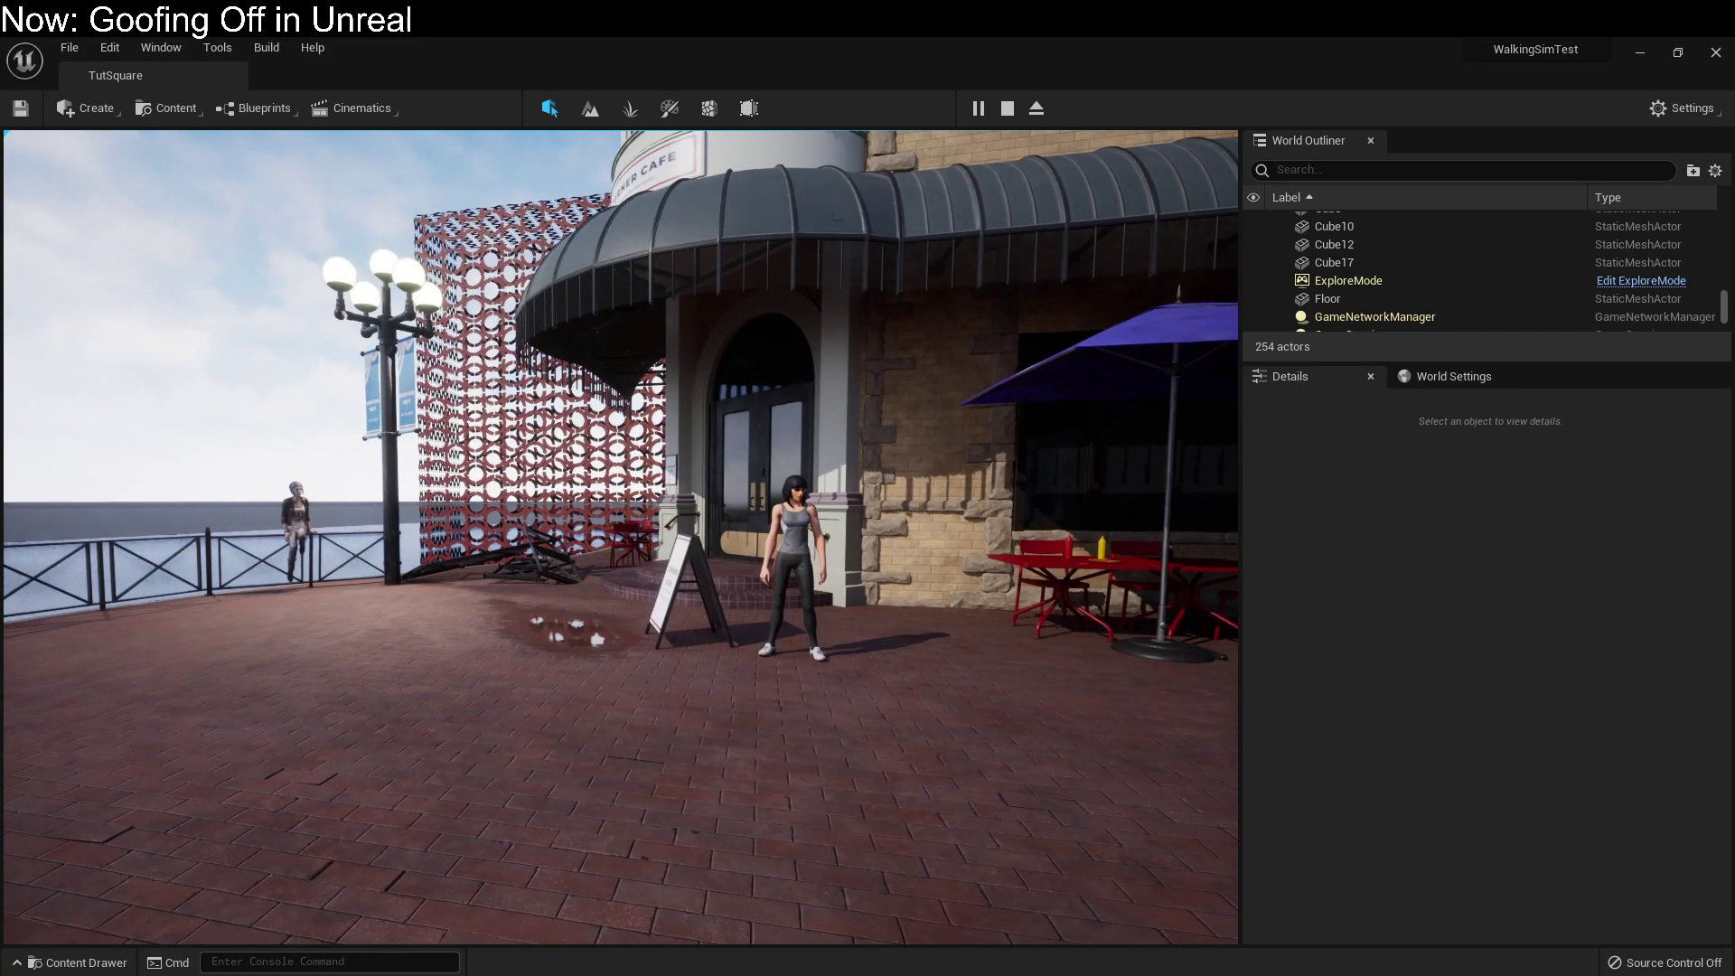
key(a)
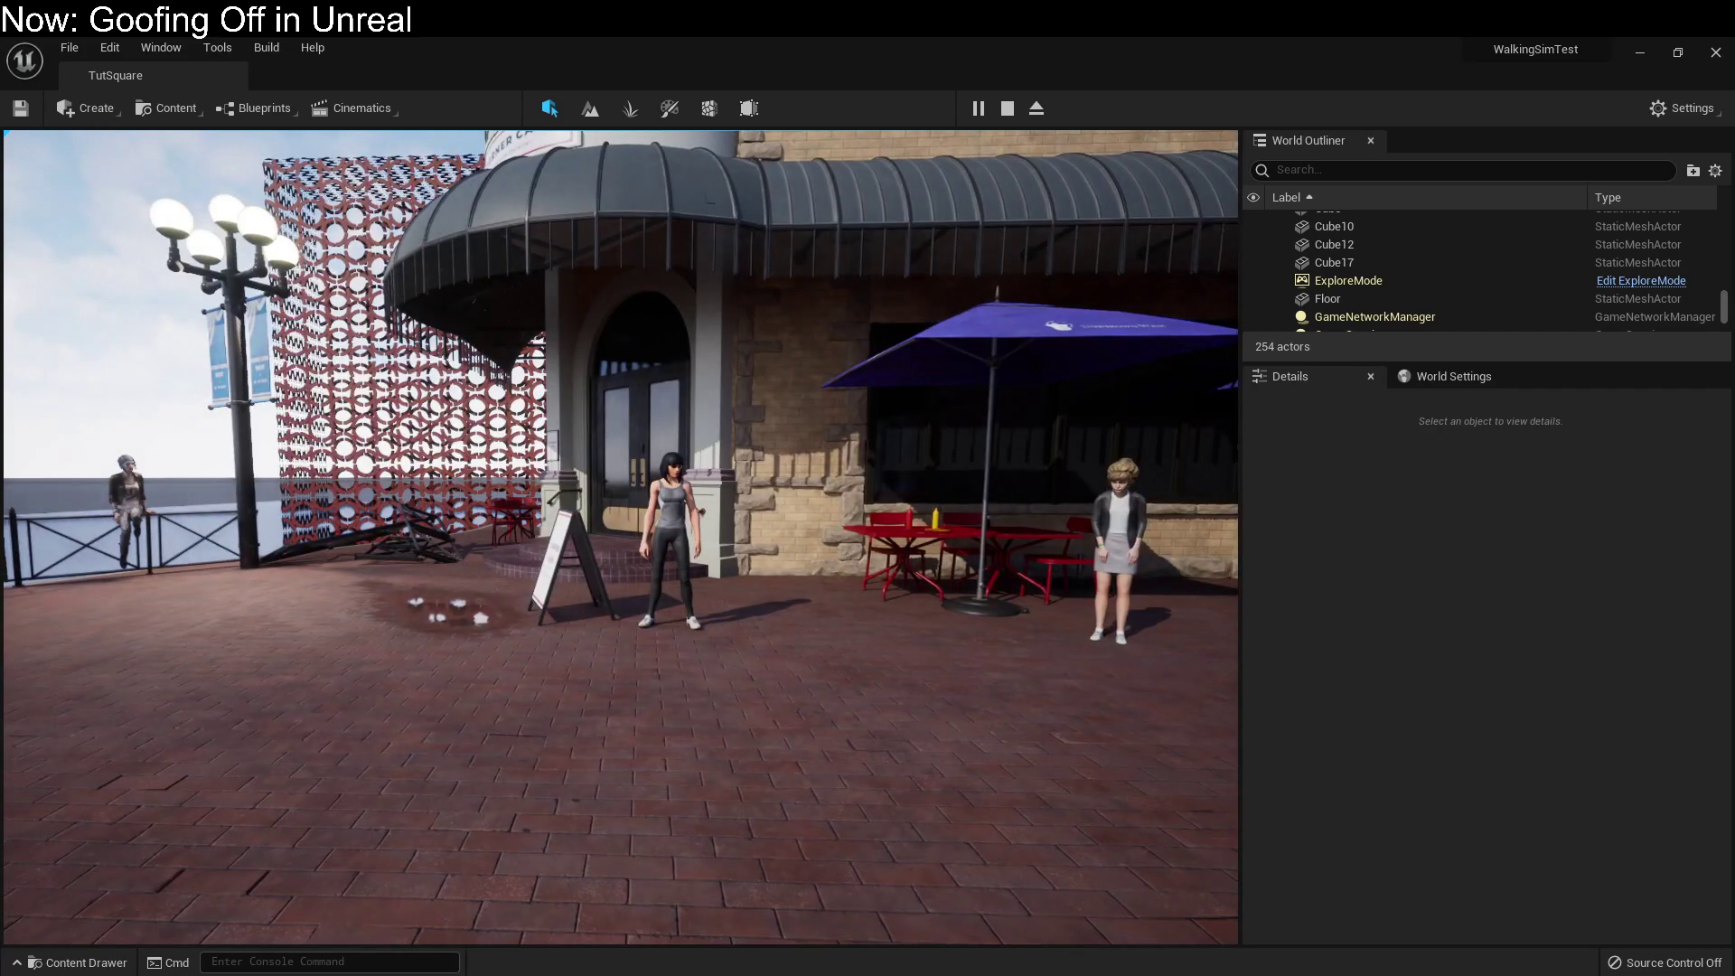
key(s)
key(w)
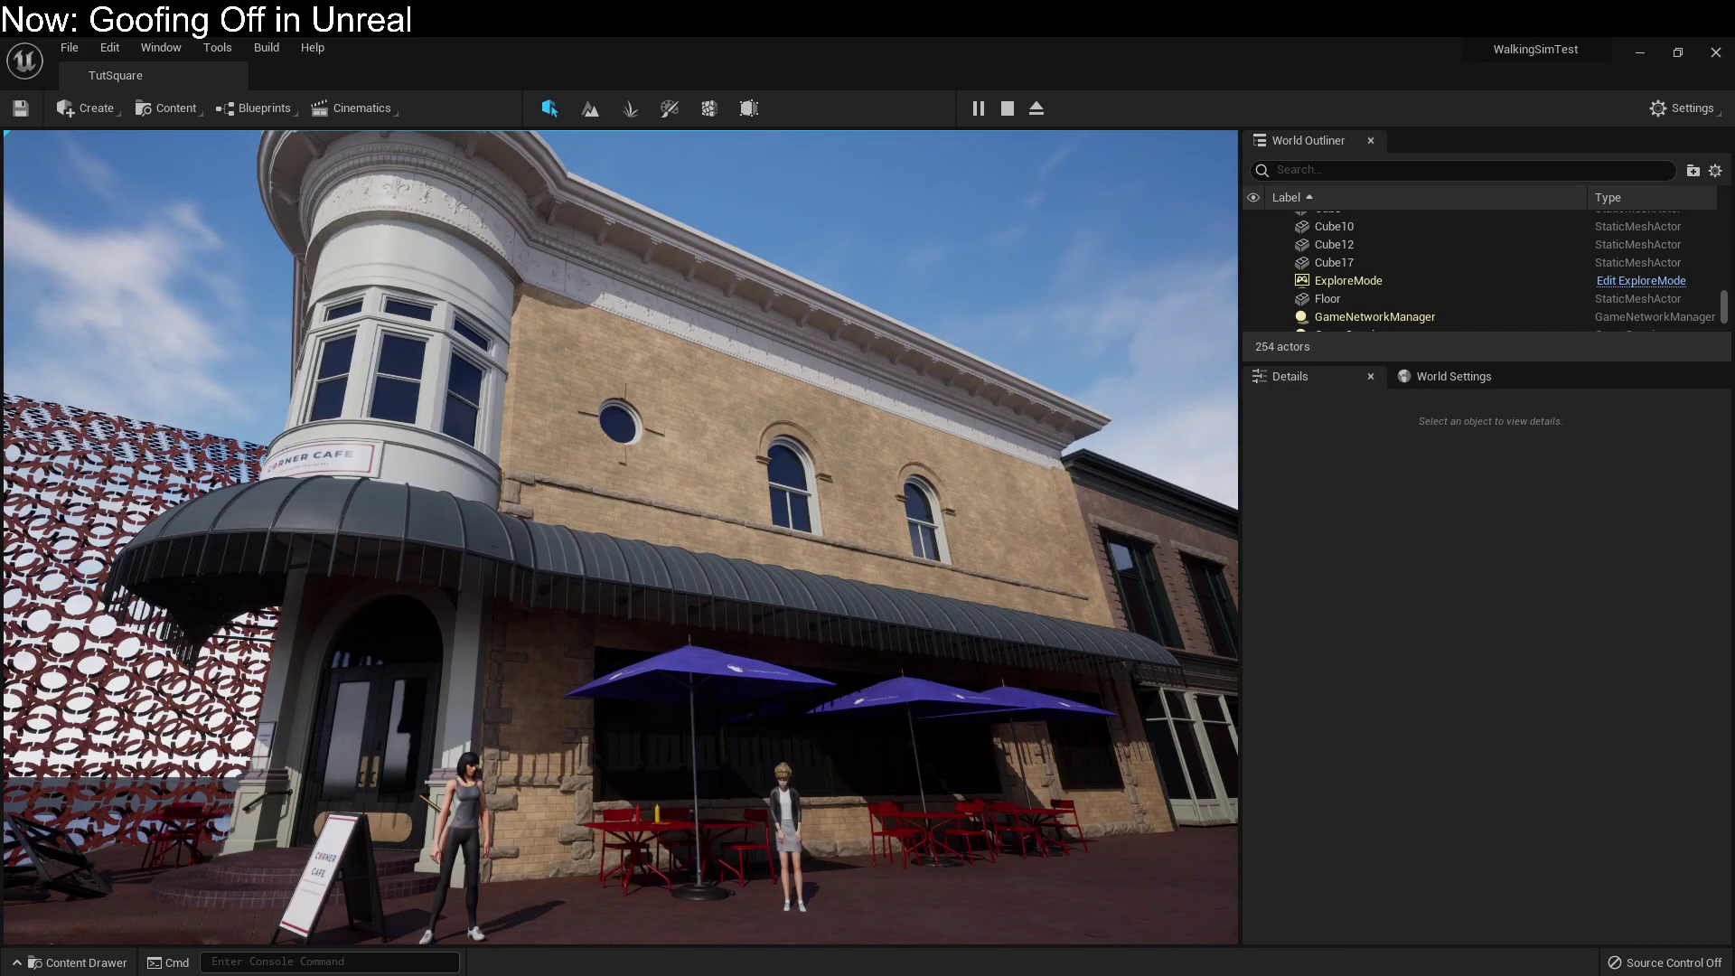
Walk to the blue-haired character on the railing to check her interaction prompt, and end the play session.
key(w)
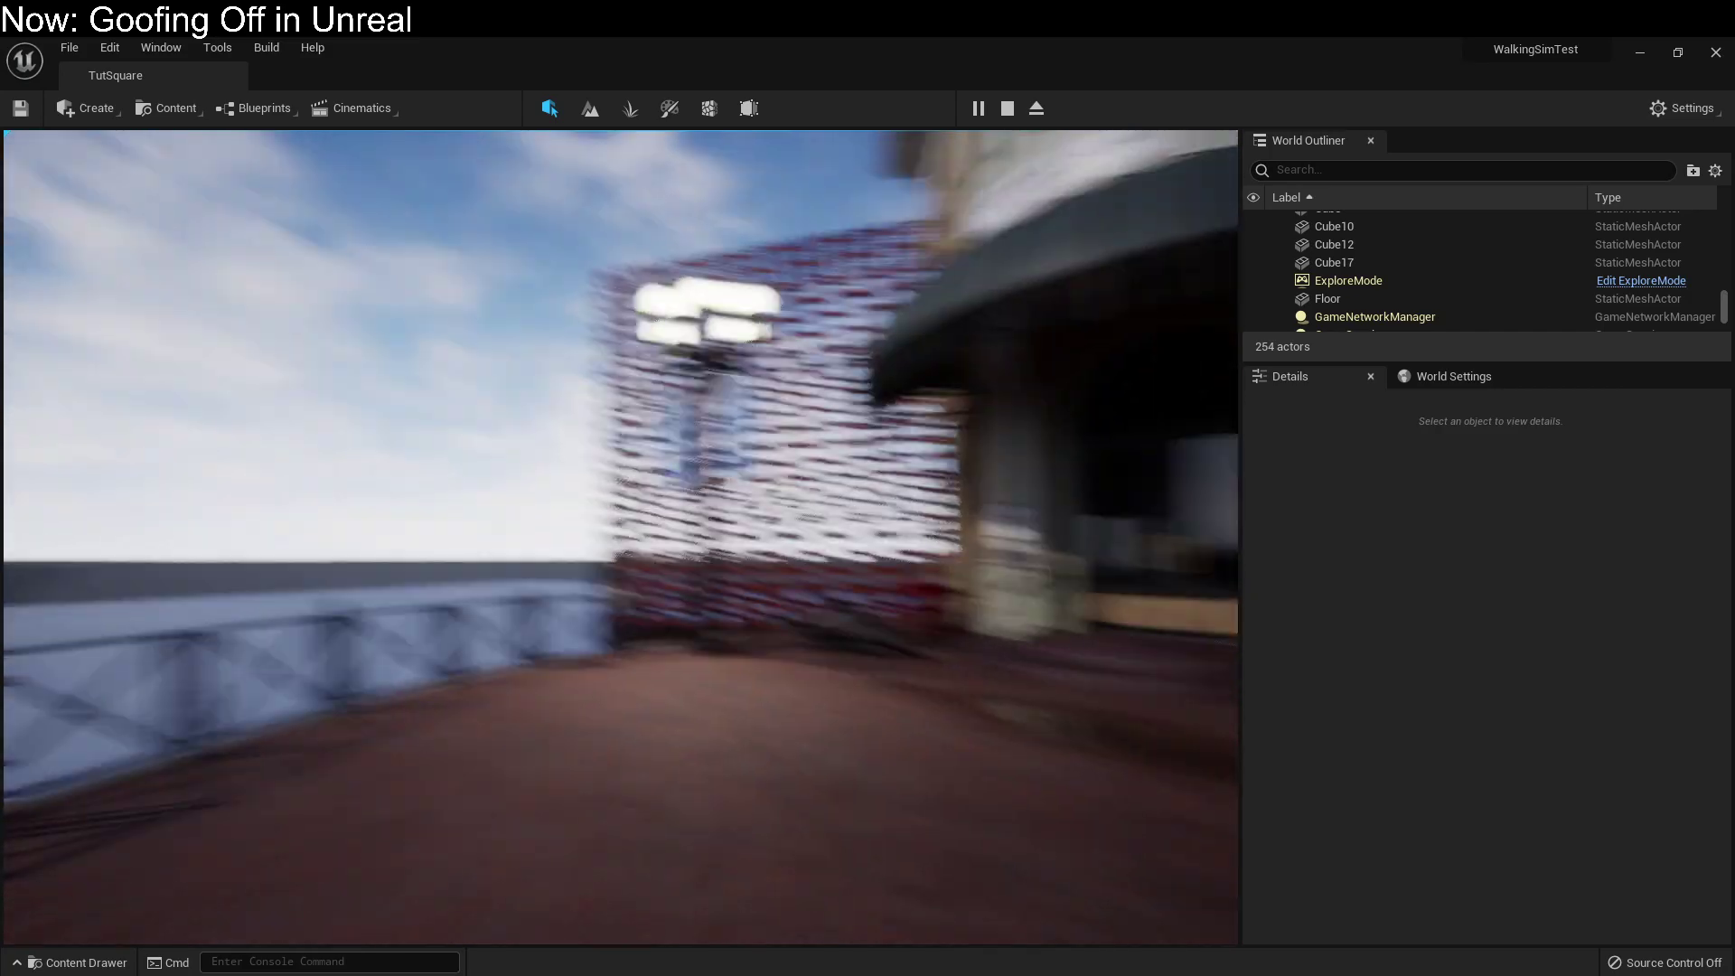
key(w)
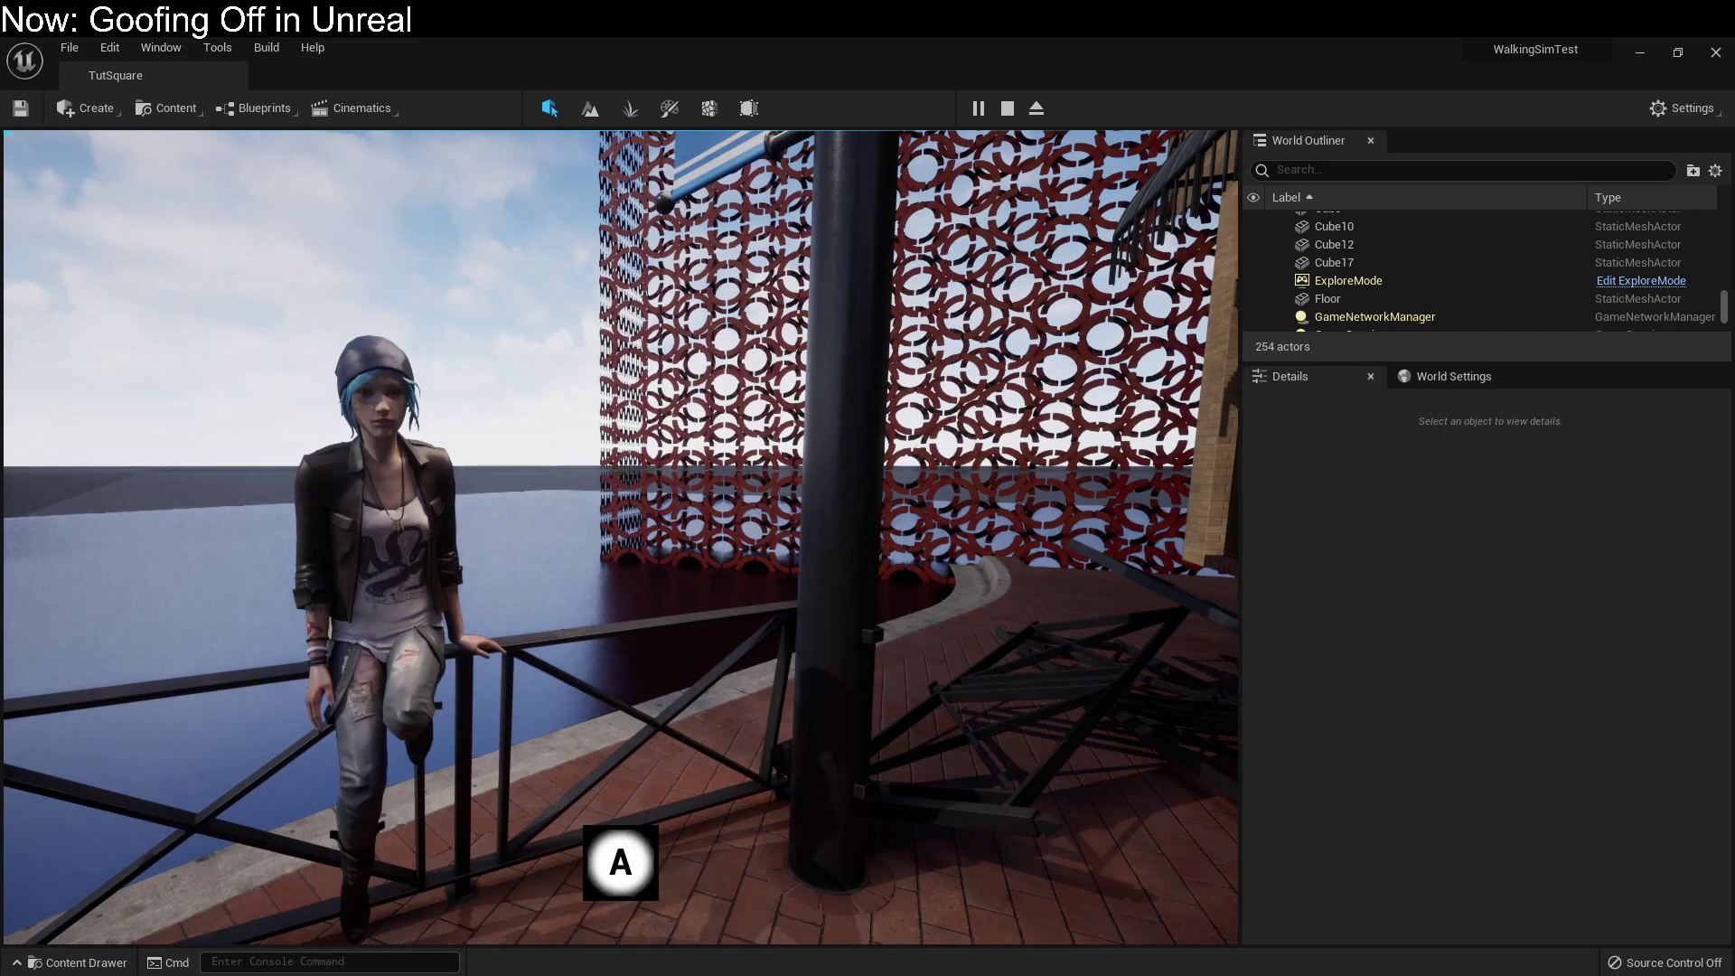
key(s)
key(a)
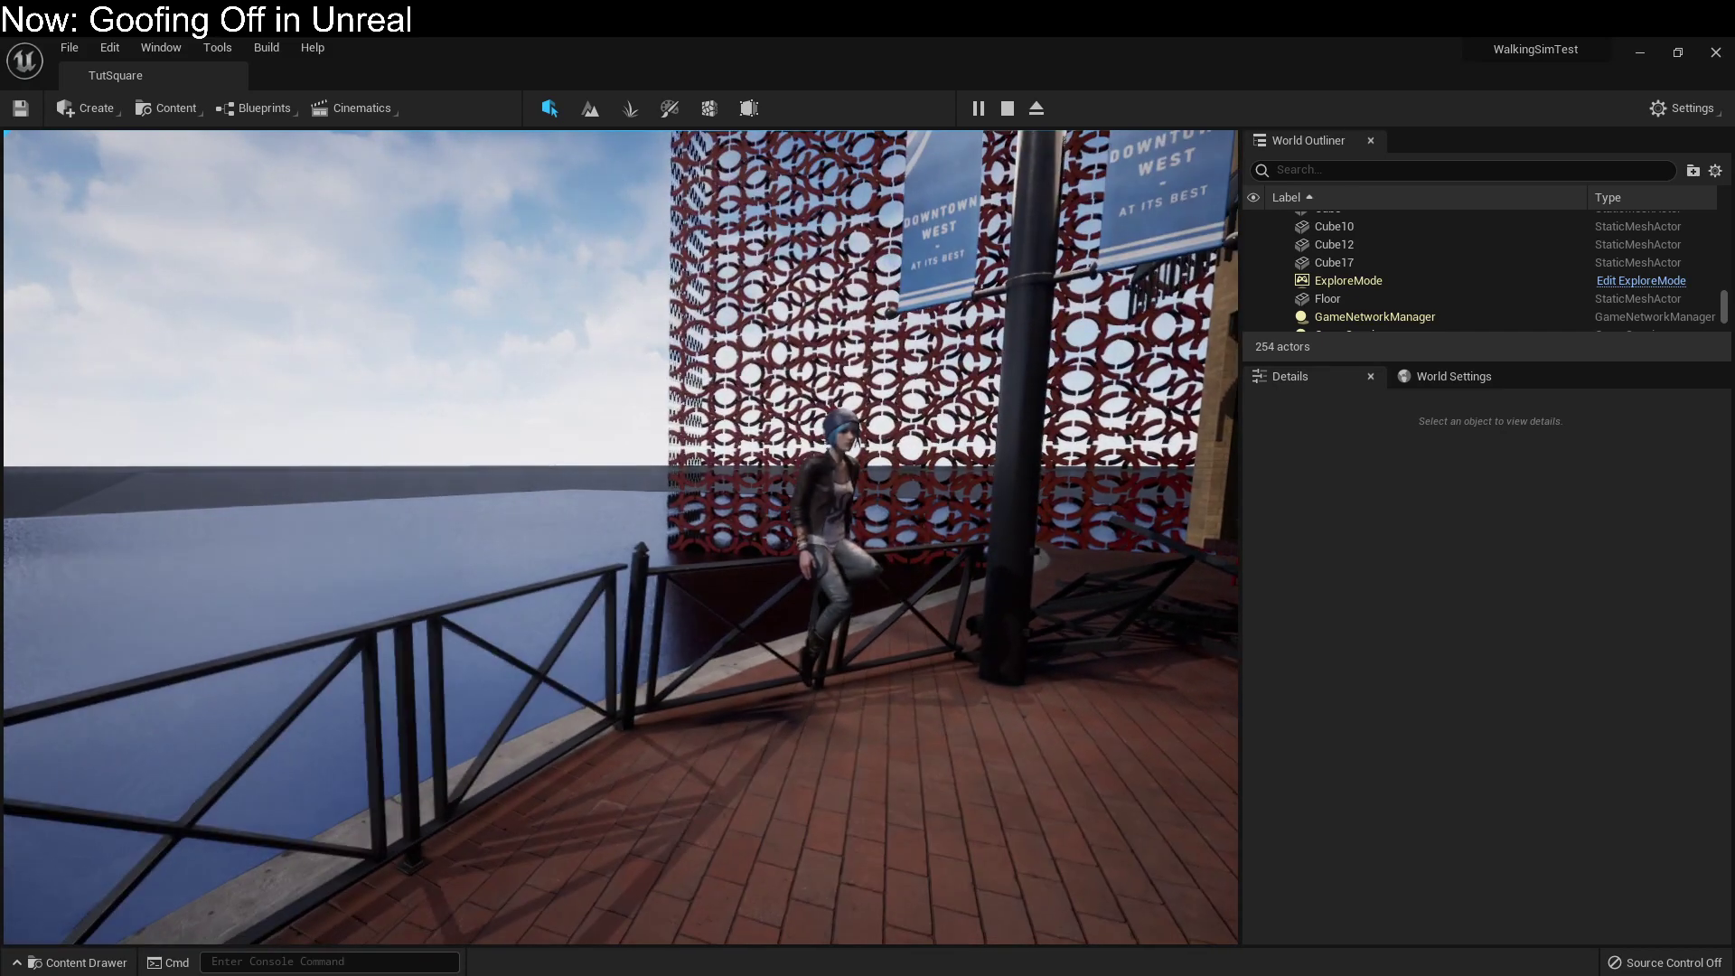
key(a)
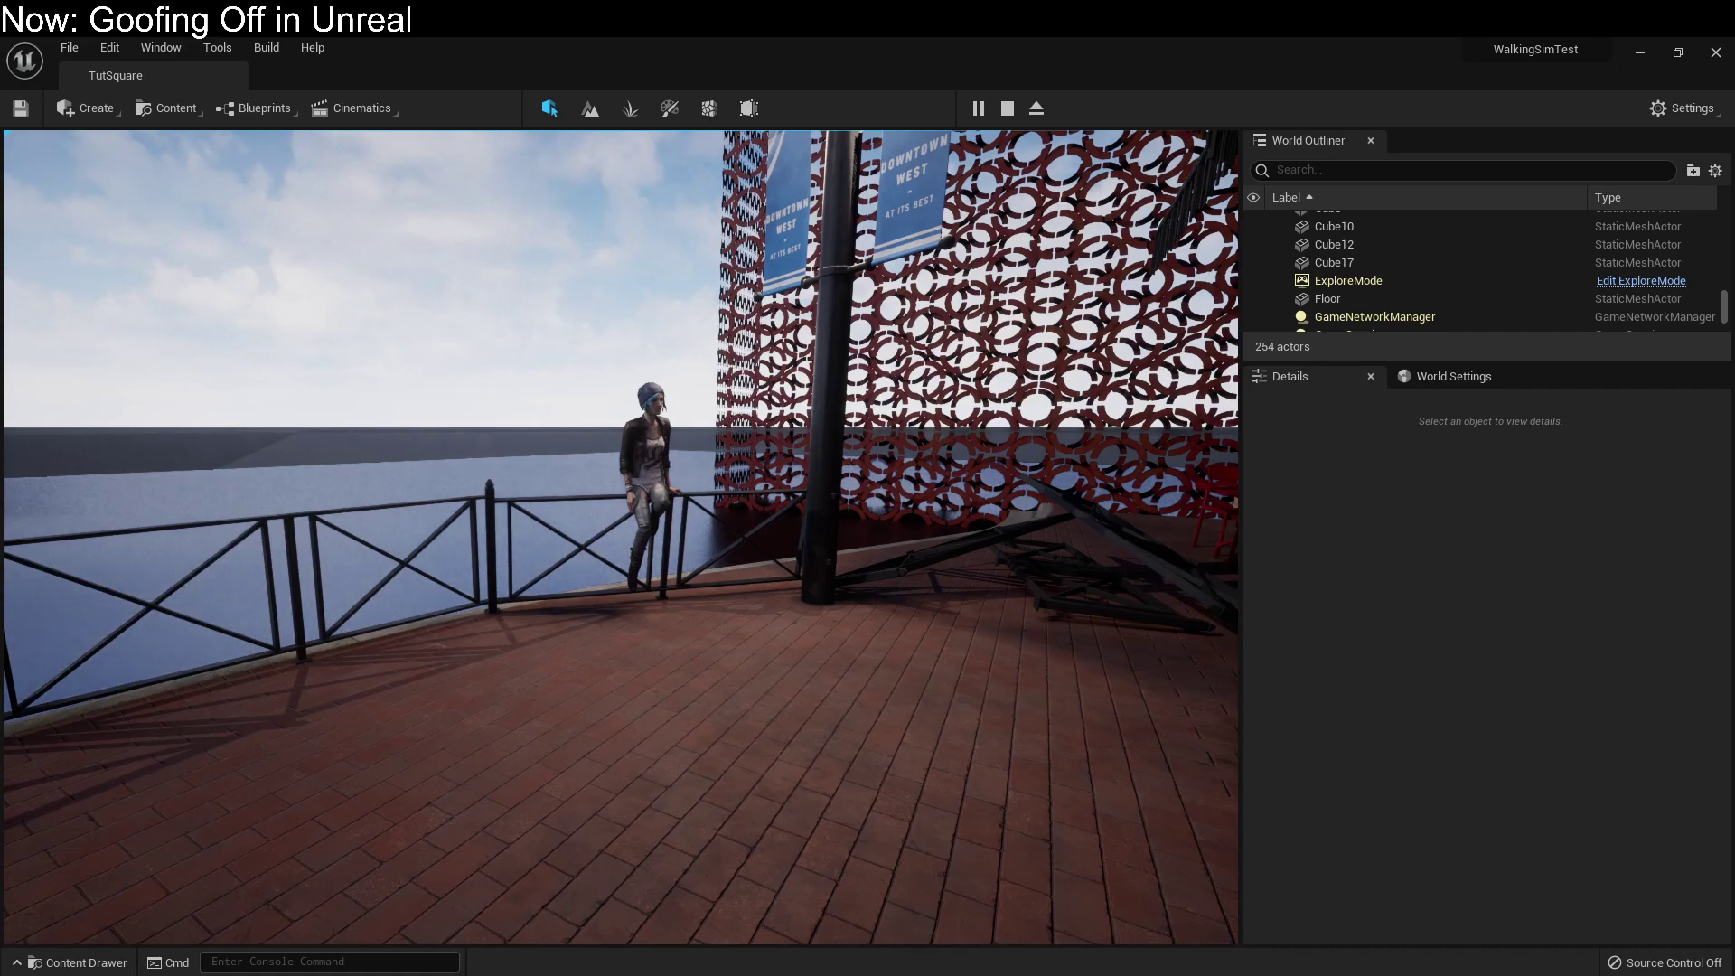
key(a)
key(w)
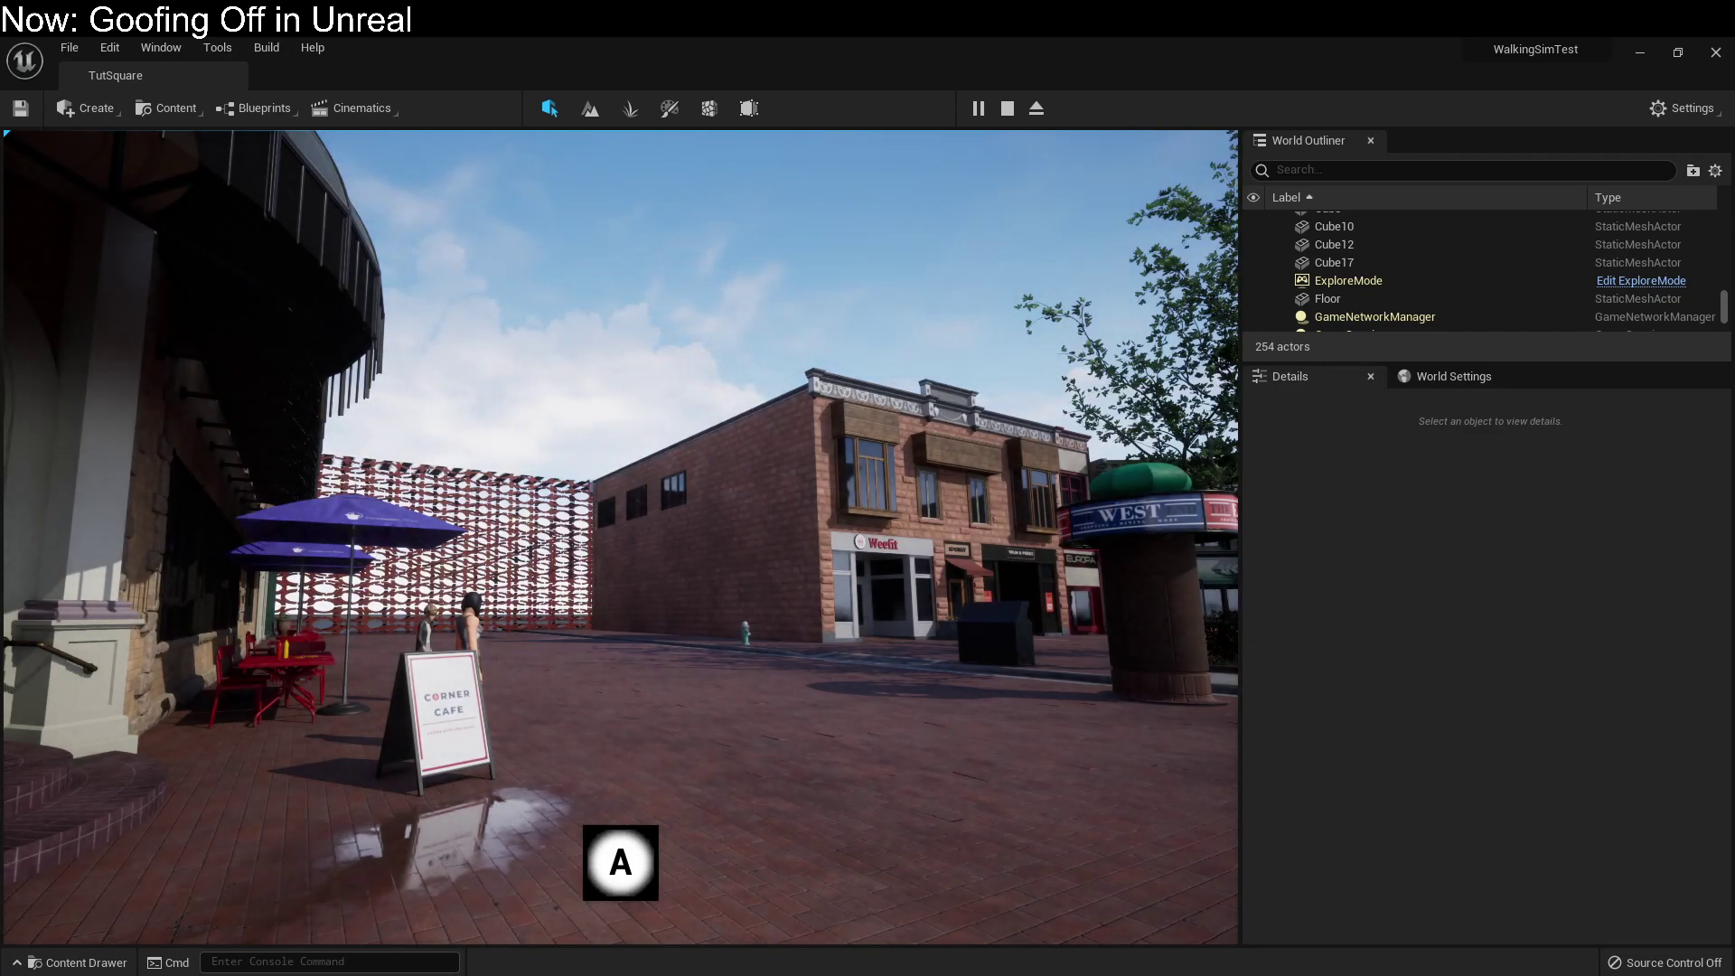
key(a)
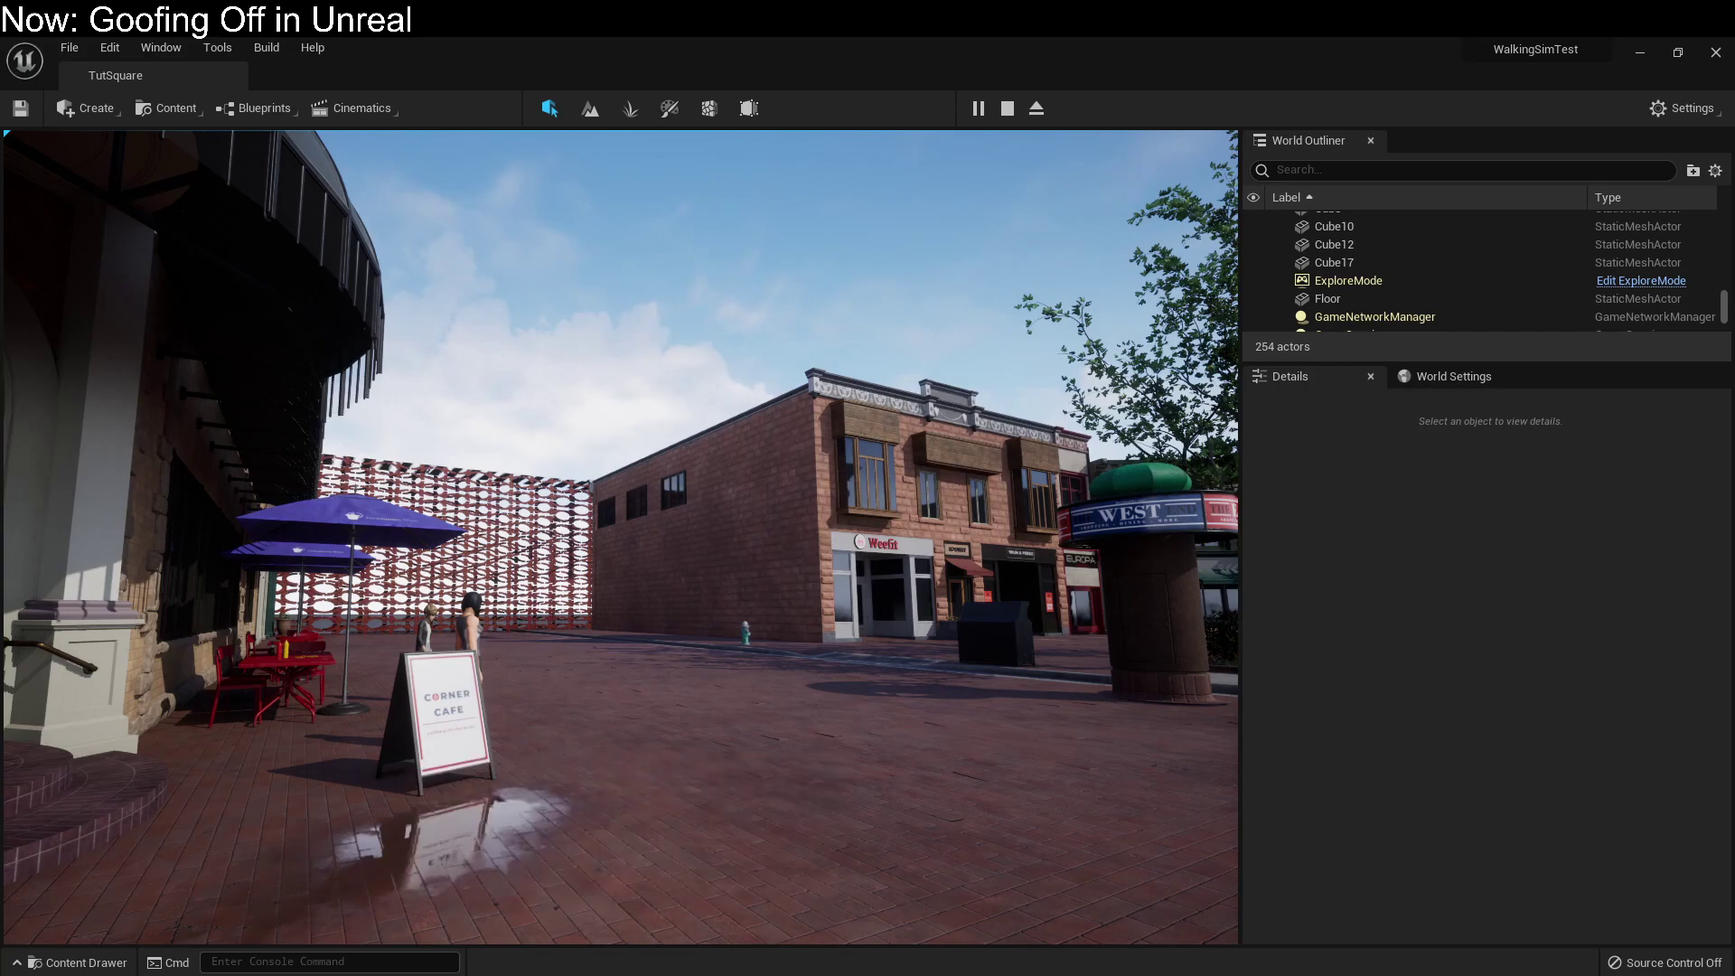
key(w)
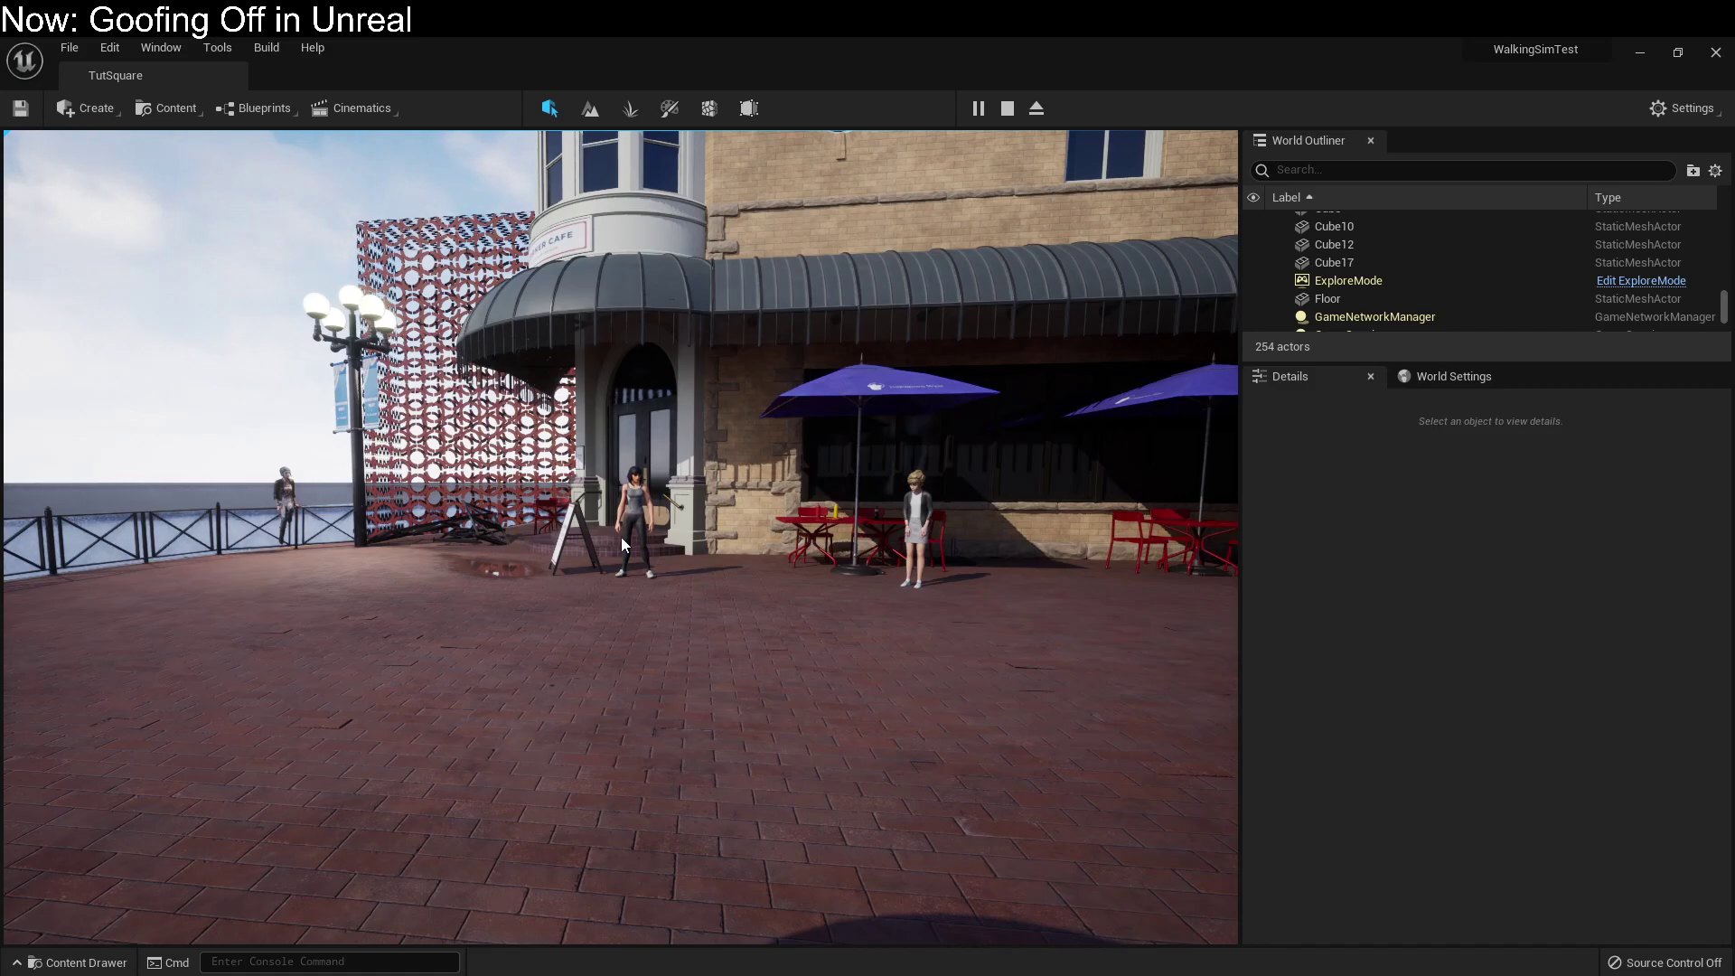
key(Escape)
Open the level blueprint and align the OnActorBeginOverlap (ChloeTalk) node above the OnActorEndOverlap (ChloeTalk) node.
click(269, 112)
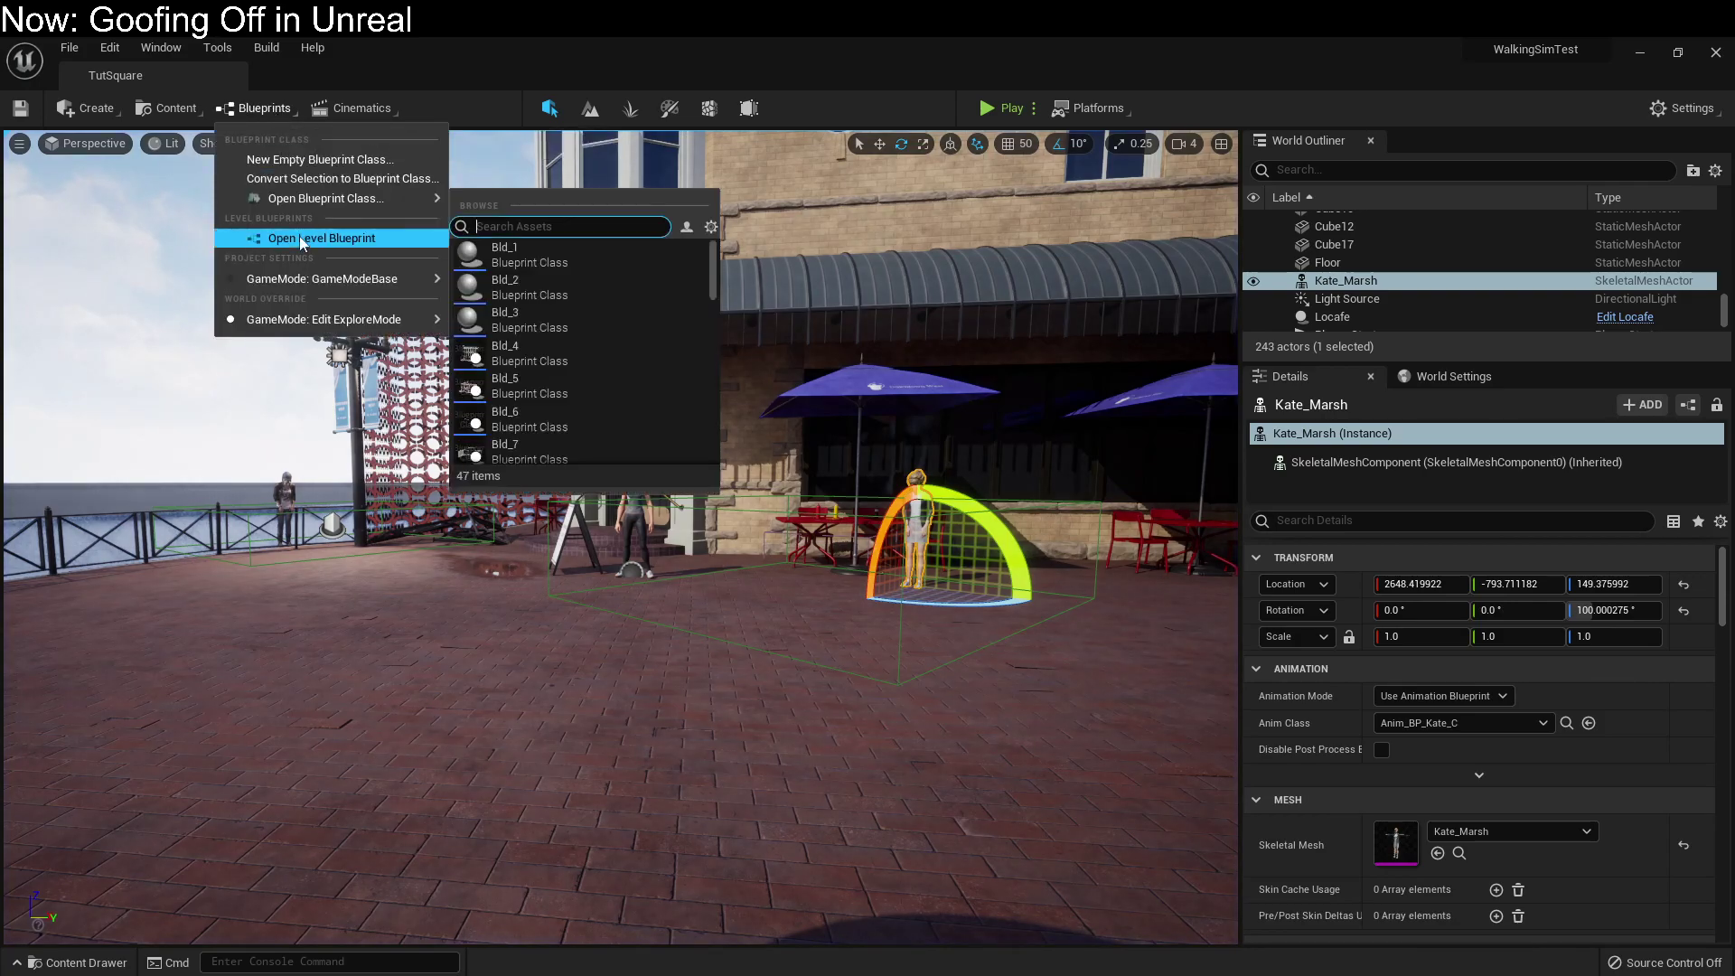
click(307, 224)
scroll(605, 319, up, 4)
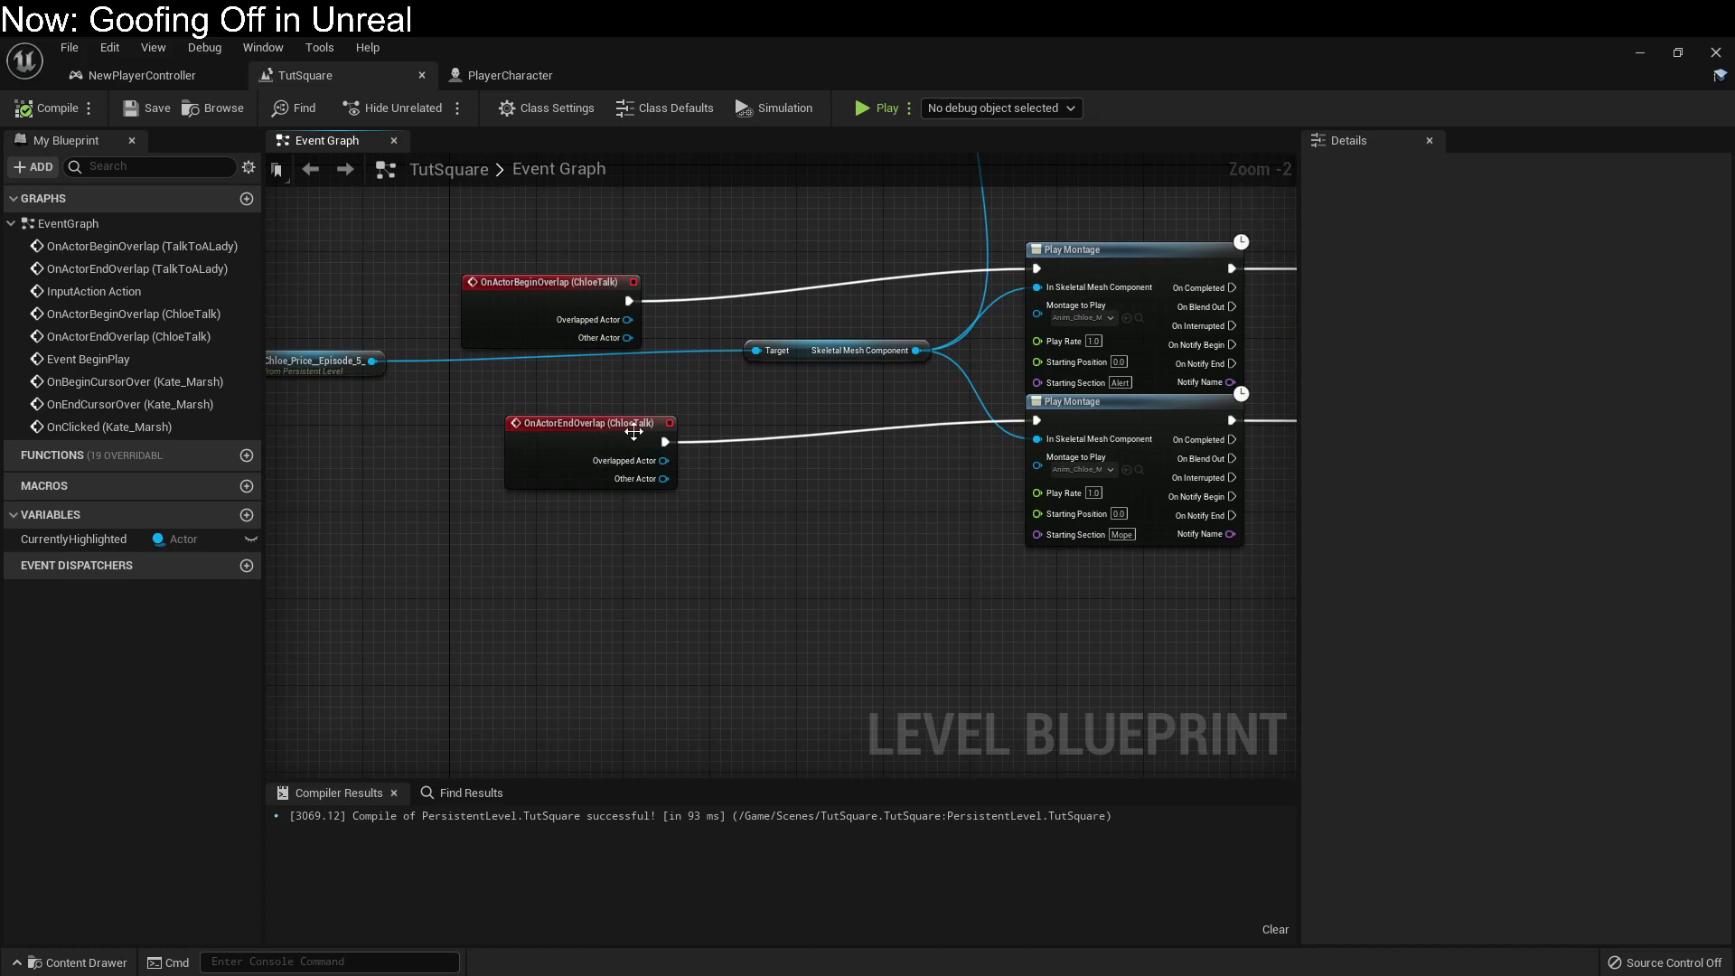
drag(560, 307, 603, 263)
Examine the ChloeTalk logic from the overlap events through the Play Montage, Create Ready Widget, Gate and Sequence nodes.
right_drag(813, 466, 841, 515)
right_drag(759, 559, 650, 637)
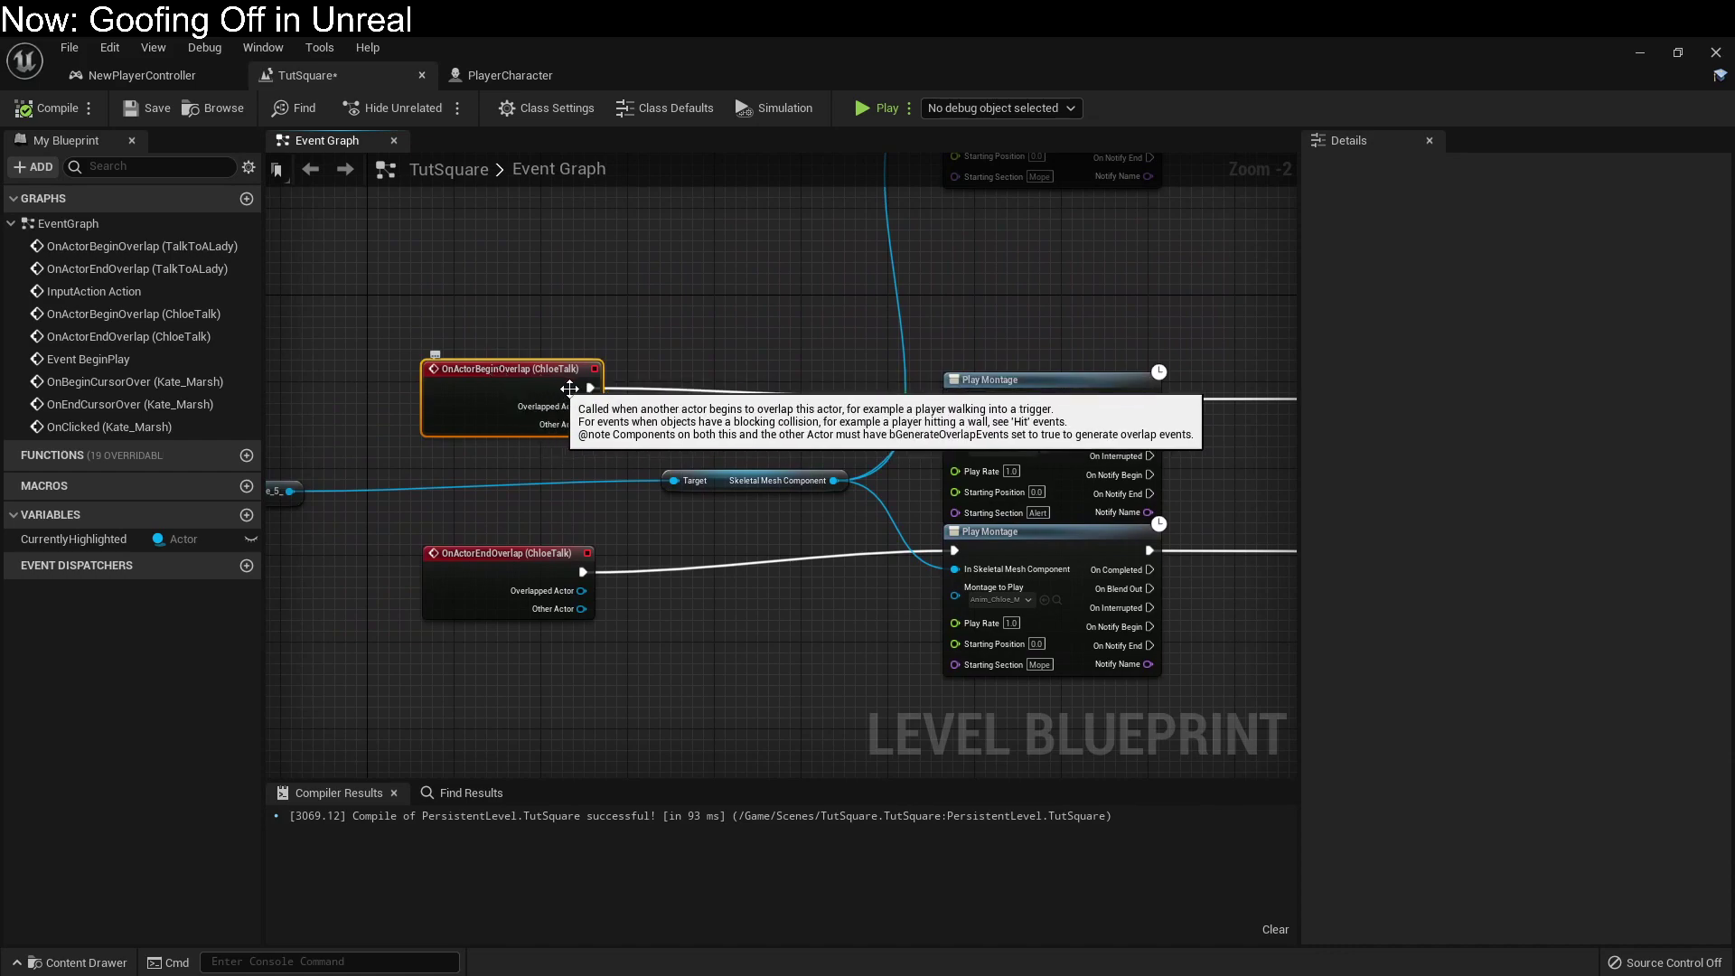
right_drag(1111, 421, 741, 431)
right_drag(1067, 457, 736, 435)
right_drag(1215, 406, 972, 412)
right_drag(620, 537, 1292, 515)
right_drag(568, 606, 358, 542)
right_drag(911, 515, 876, 527)
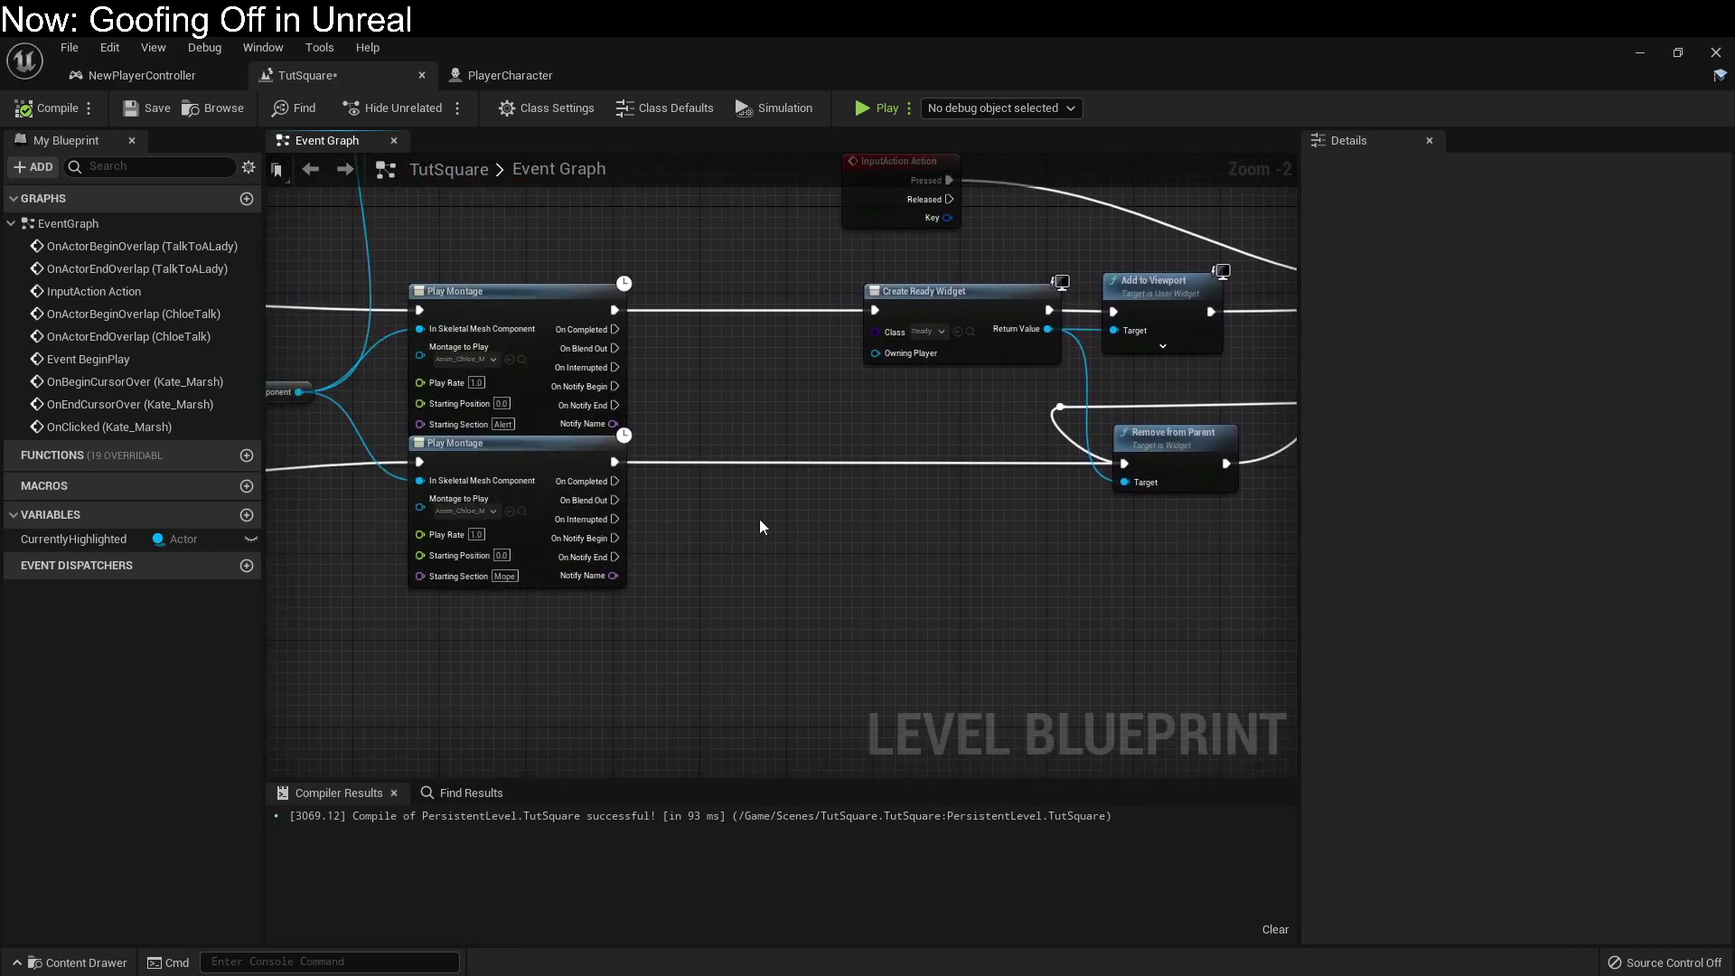
right_drag(764, 527, 545, 533)
right_drag(987, 493, 686, 523)
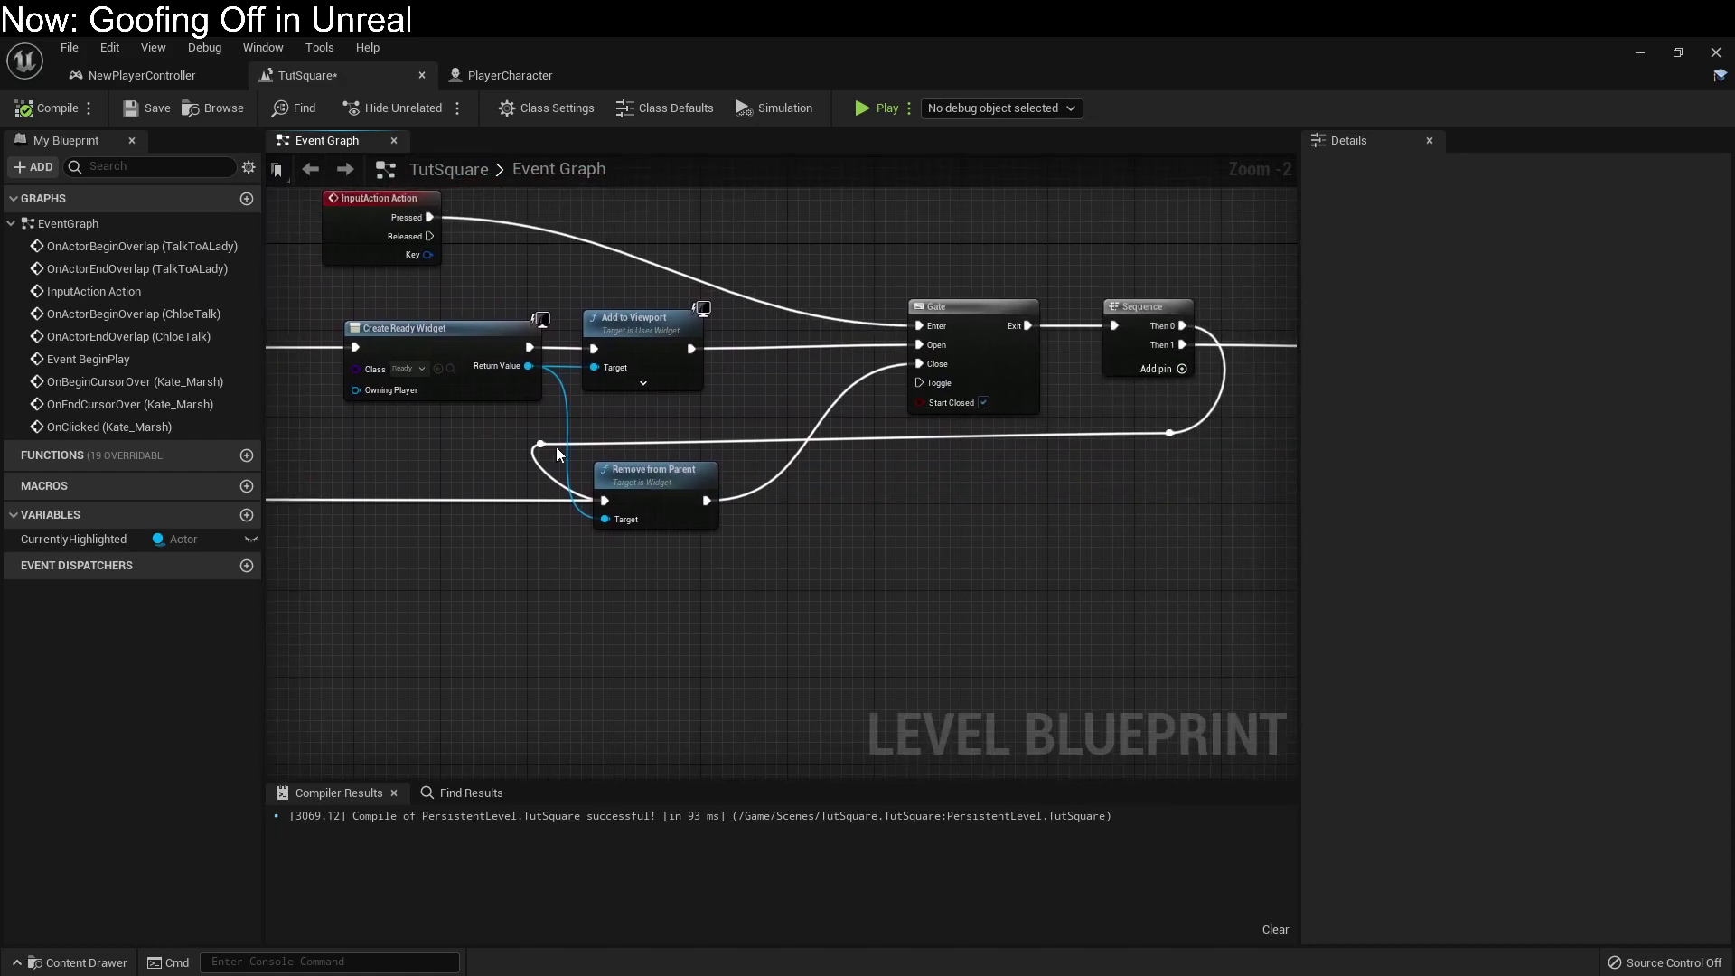
mouse_move(902, 533)
right_down()
mouse_move(838, 548)
mouse_move(900, 678)
right_up()
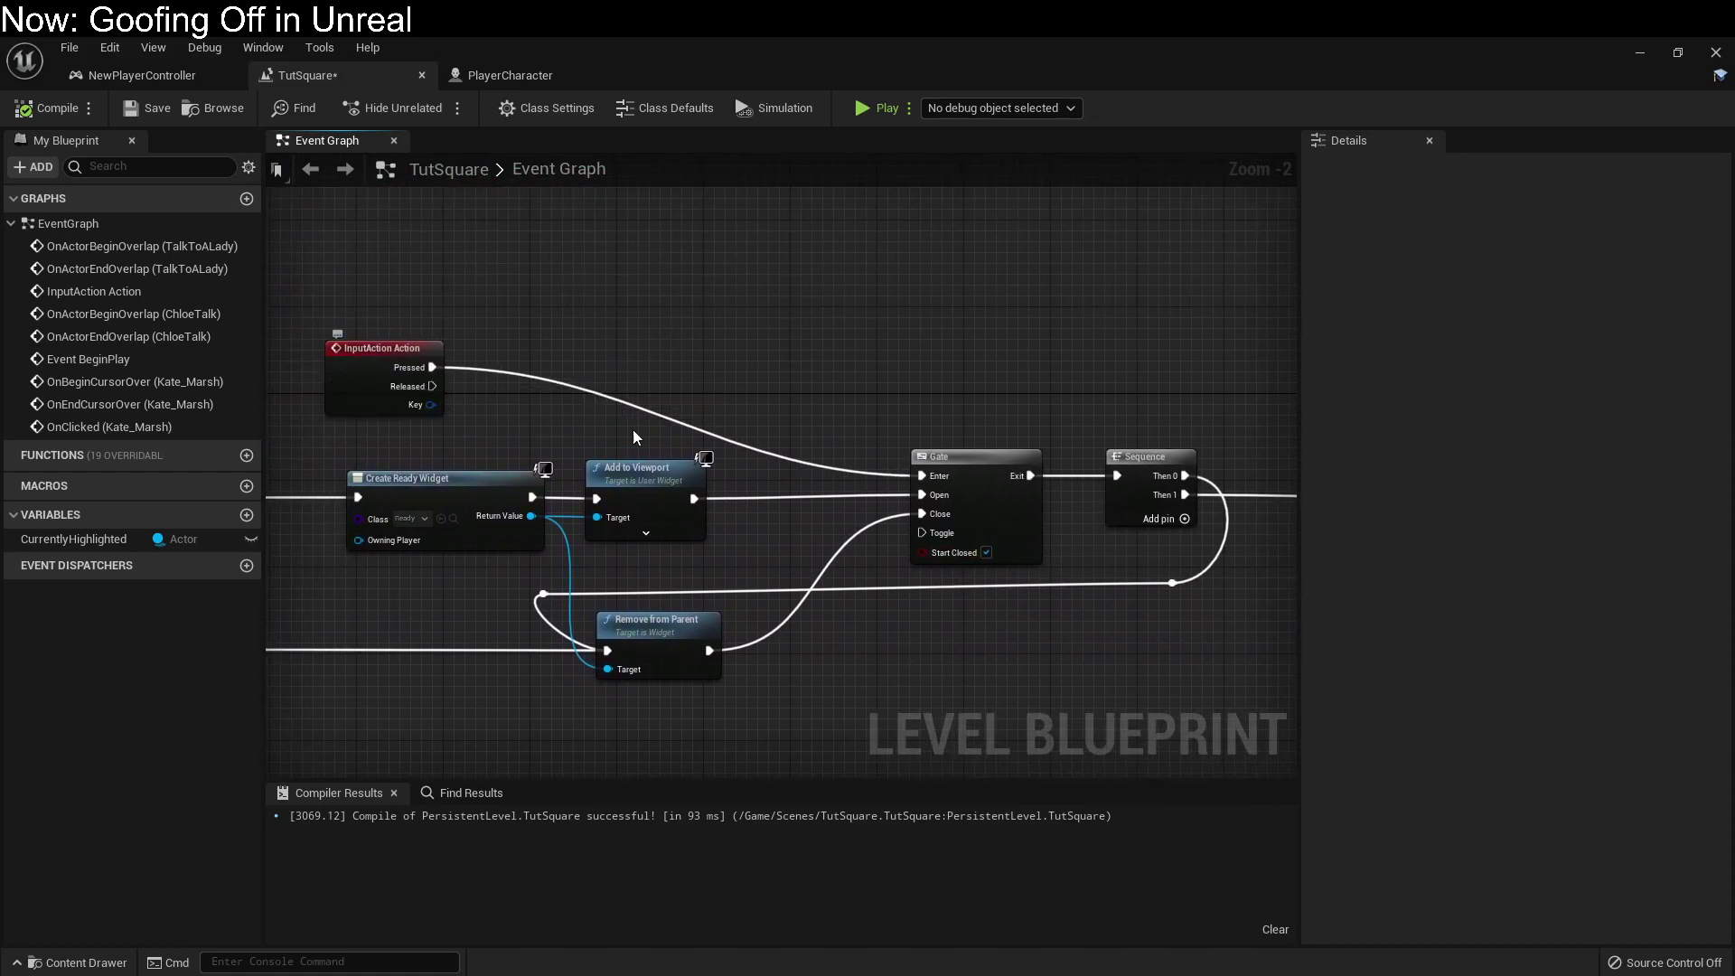
right_drag(1140, 527, 452, 522)
right_drag(280, 566, 1216, 527)
right_drag(479, 533, 922, 480)
right_drag(517, 500, 600, 490)
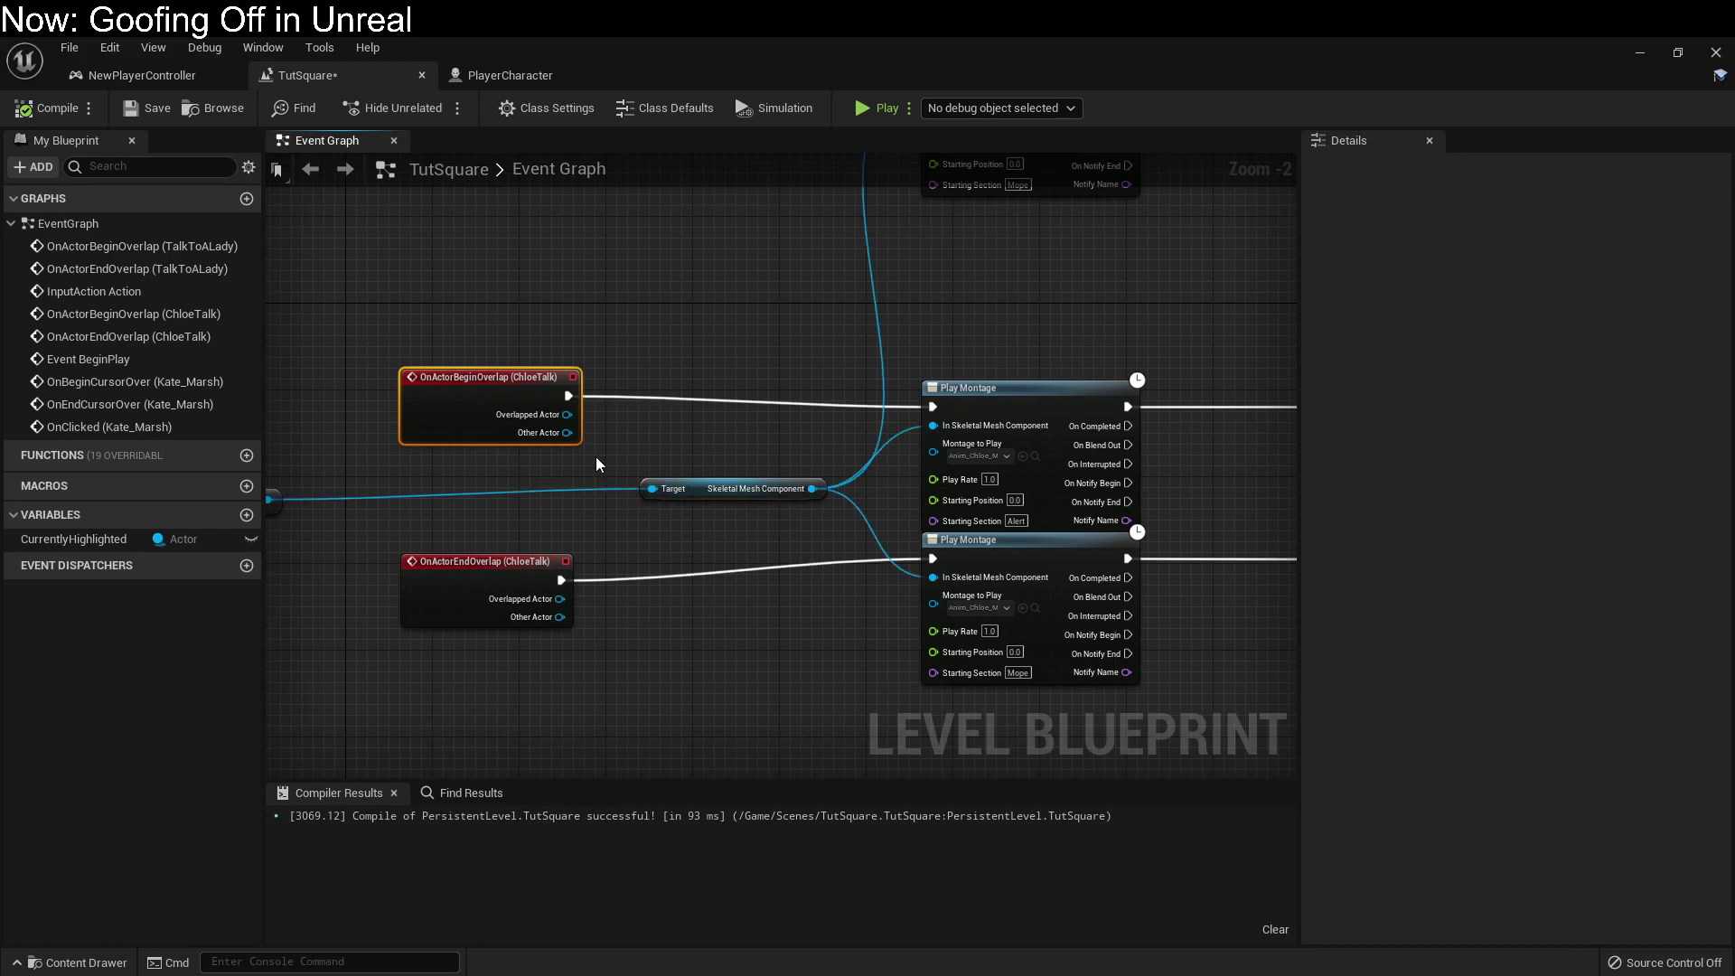
Select the Chloe character on the railing in the level as the actor for new blueprint events.
right_click(605, 334)
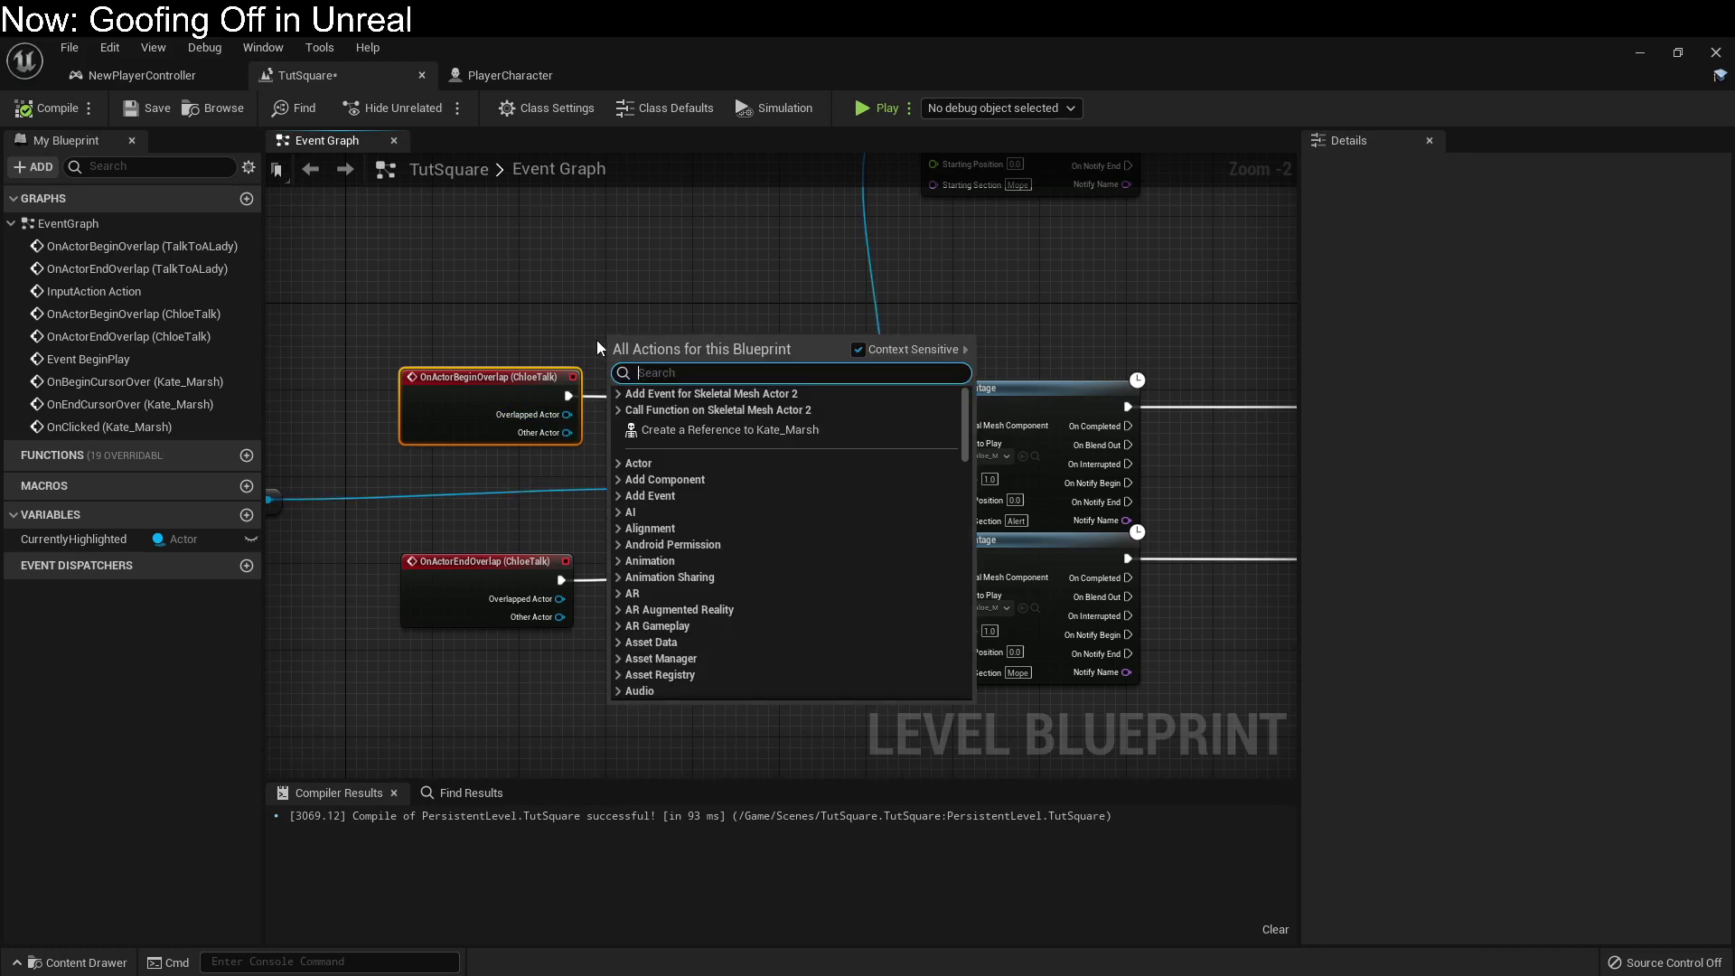
click(872, 204)
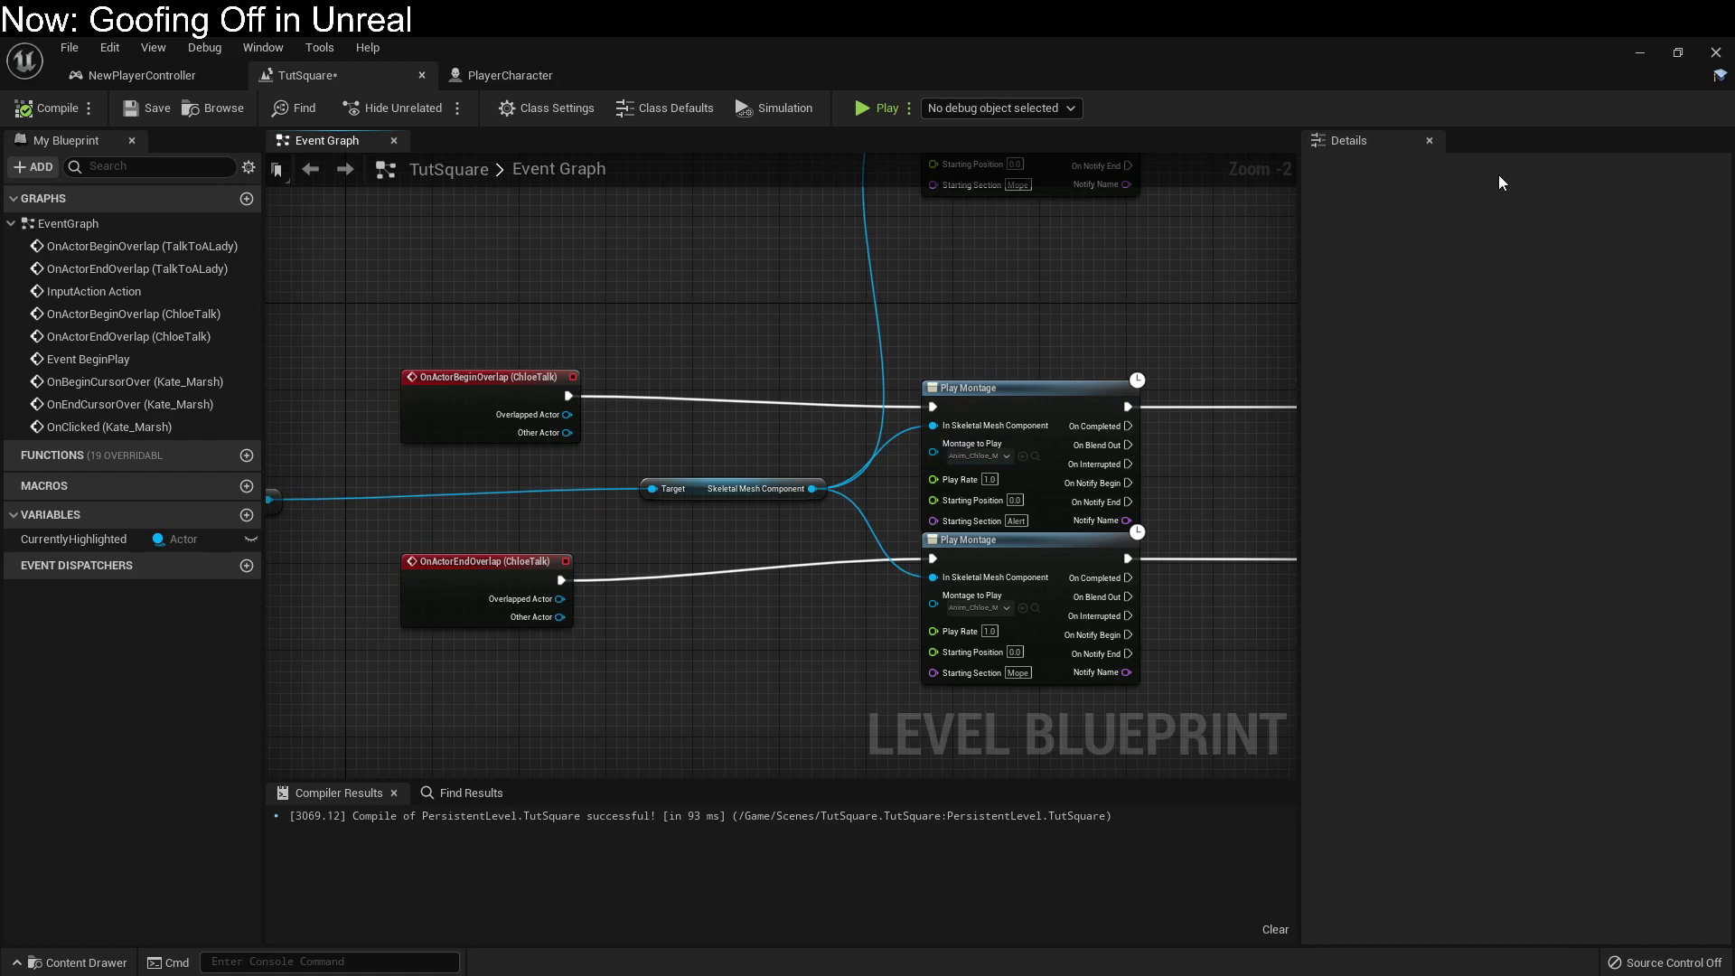
click(1640, 53)
click(286, 504)
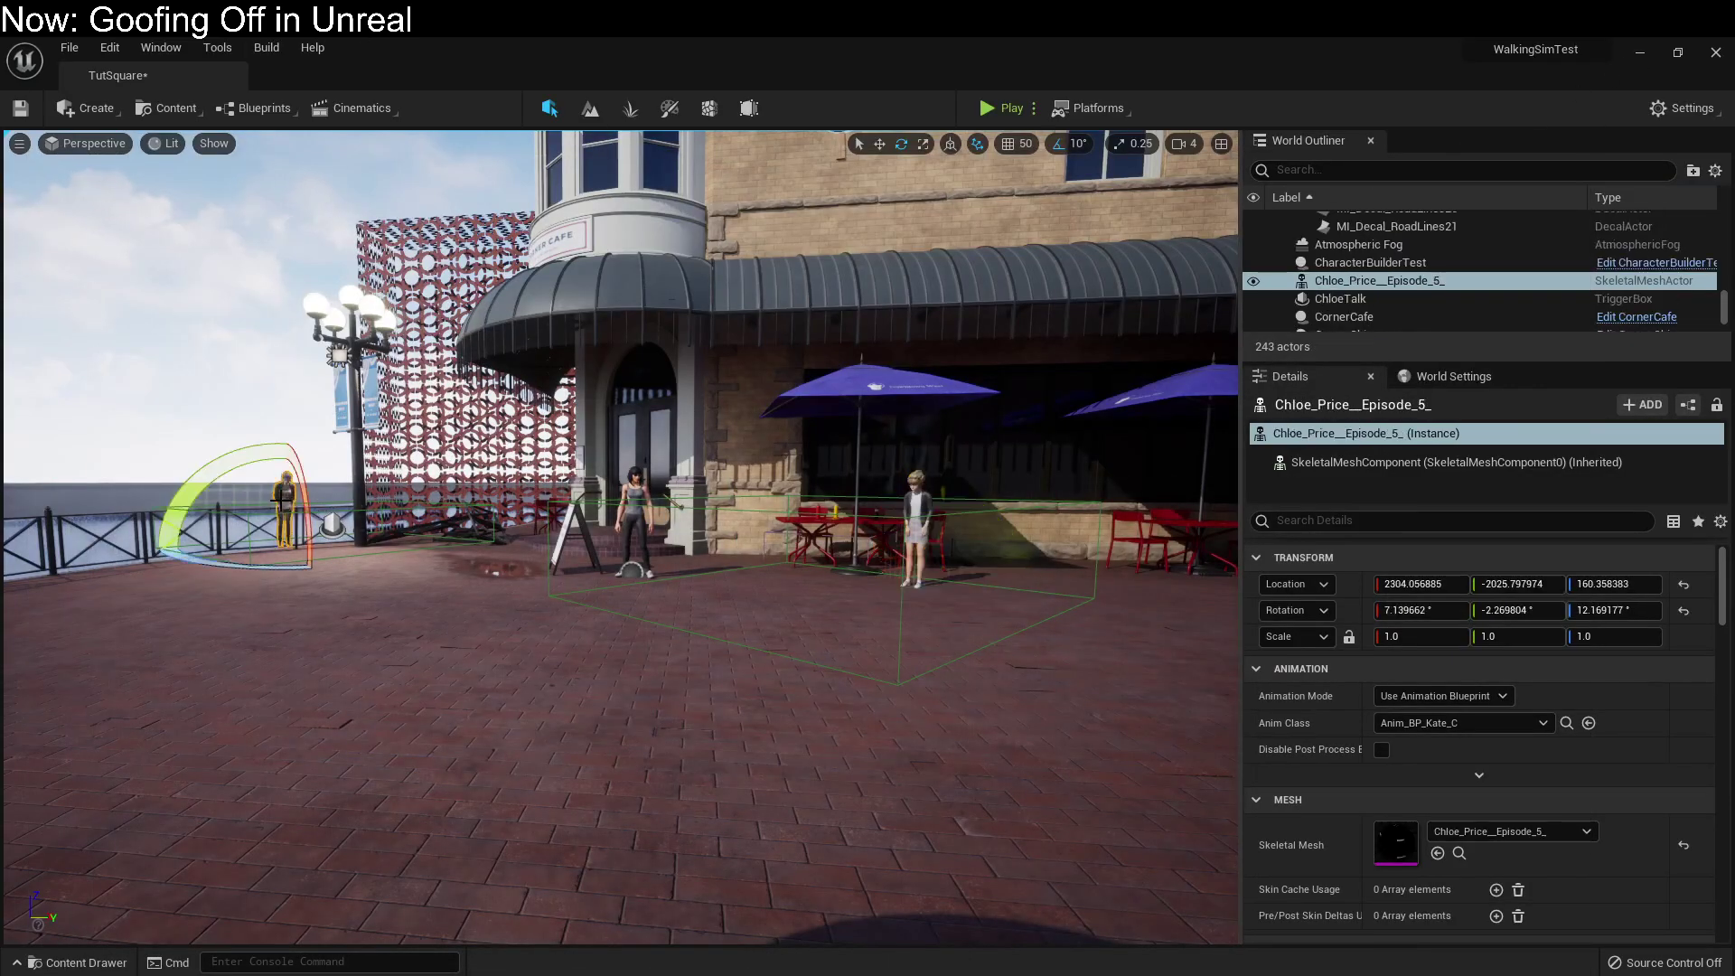
mouse_move(239, 972)
click(339, 903)
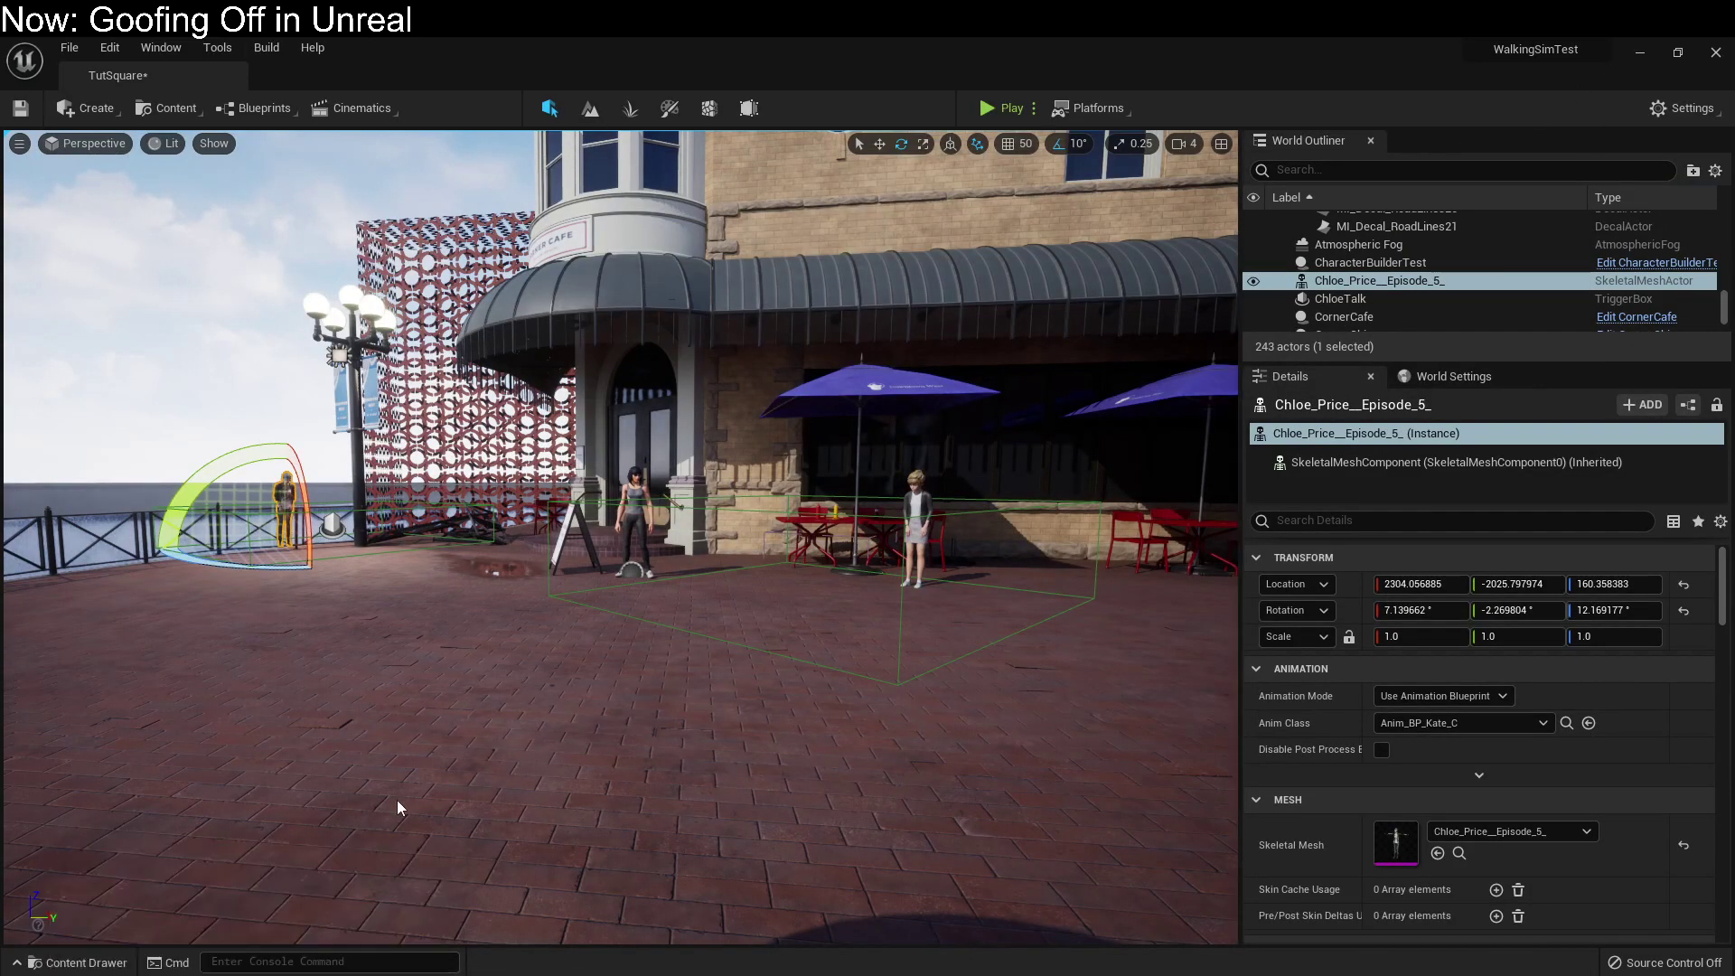
Add an On Begin Cursor Over event for Chloe and wire it to the Alert Play Montage in place of the begin-overlap event.
right_click(579, 330)
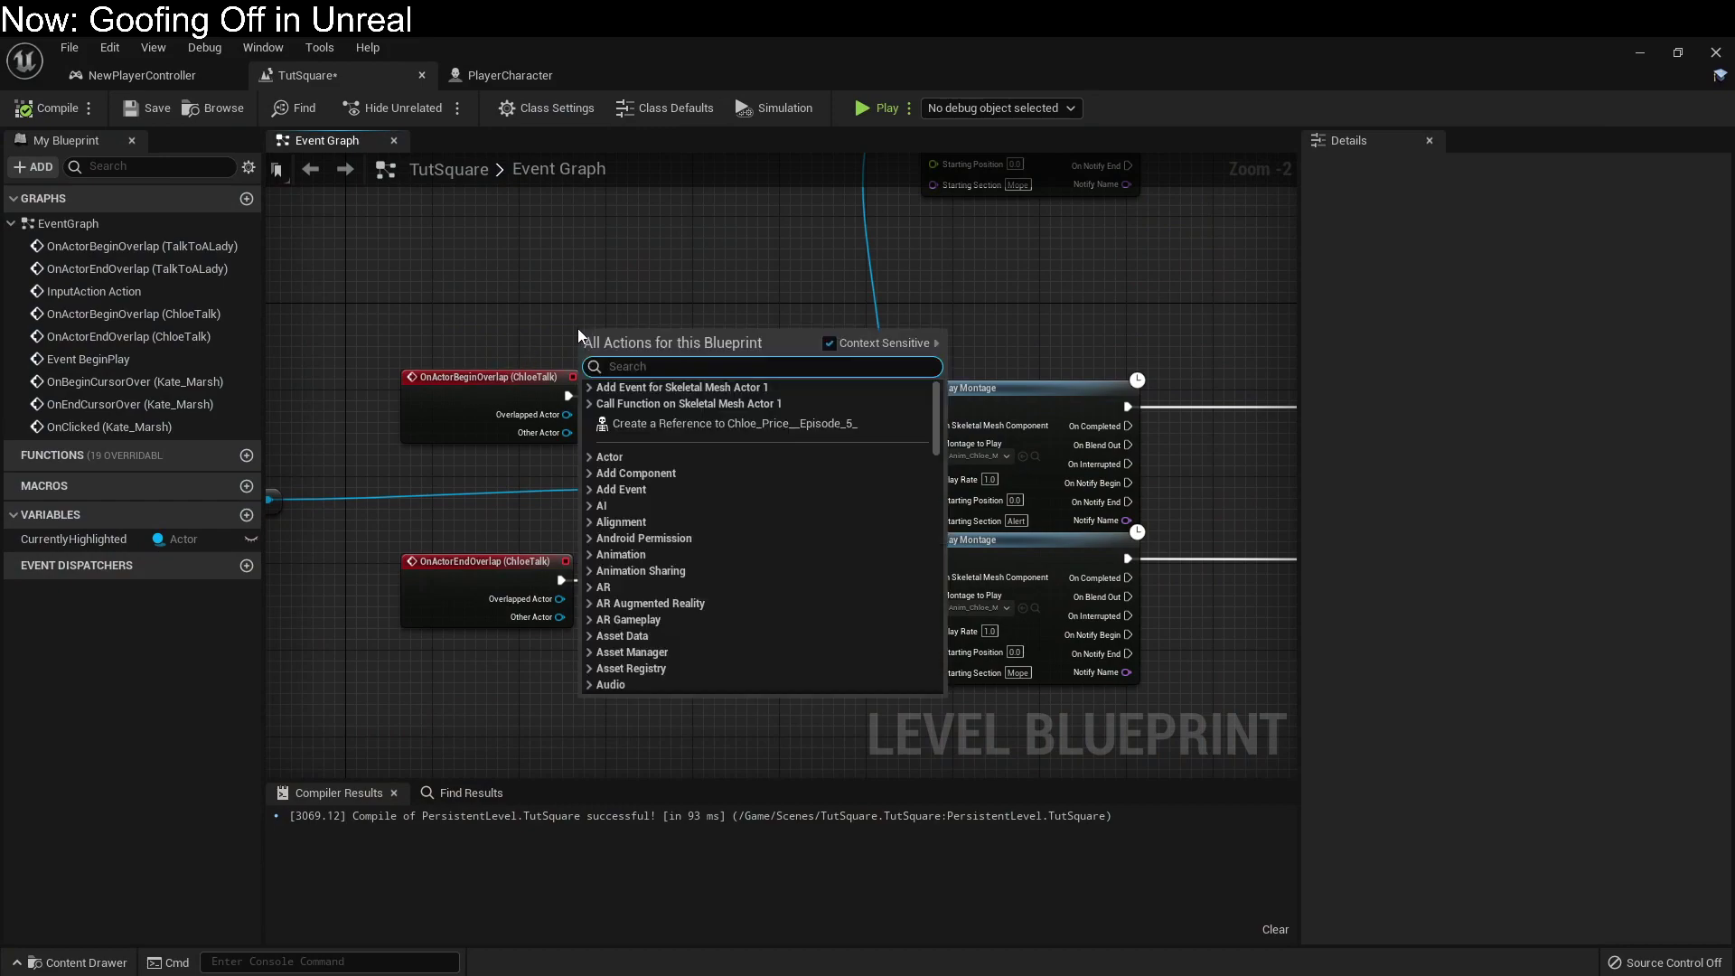
click(588, 387)
click(597, 435)
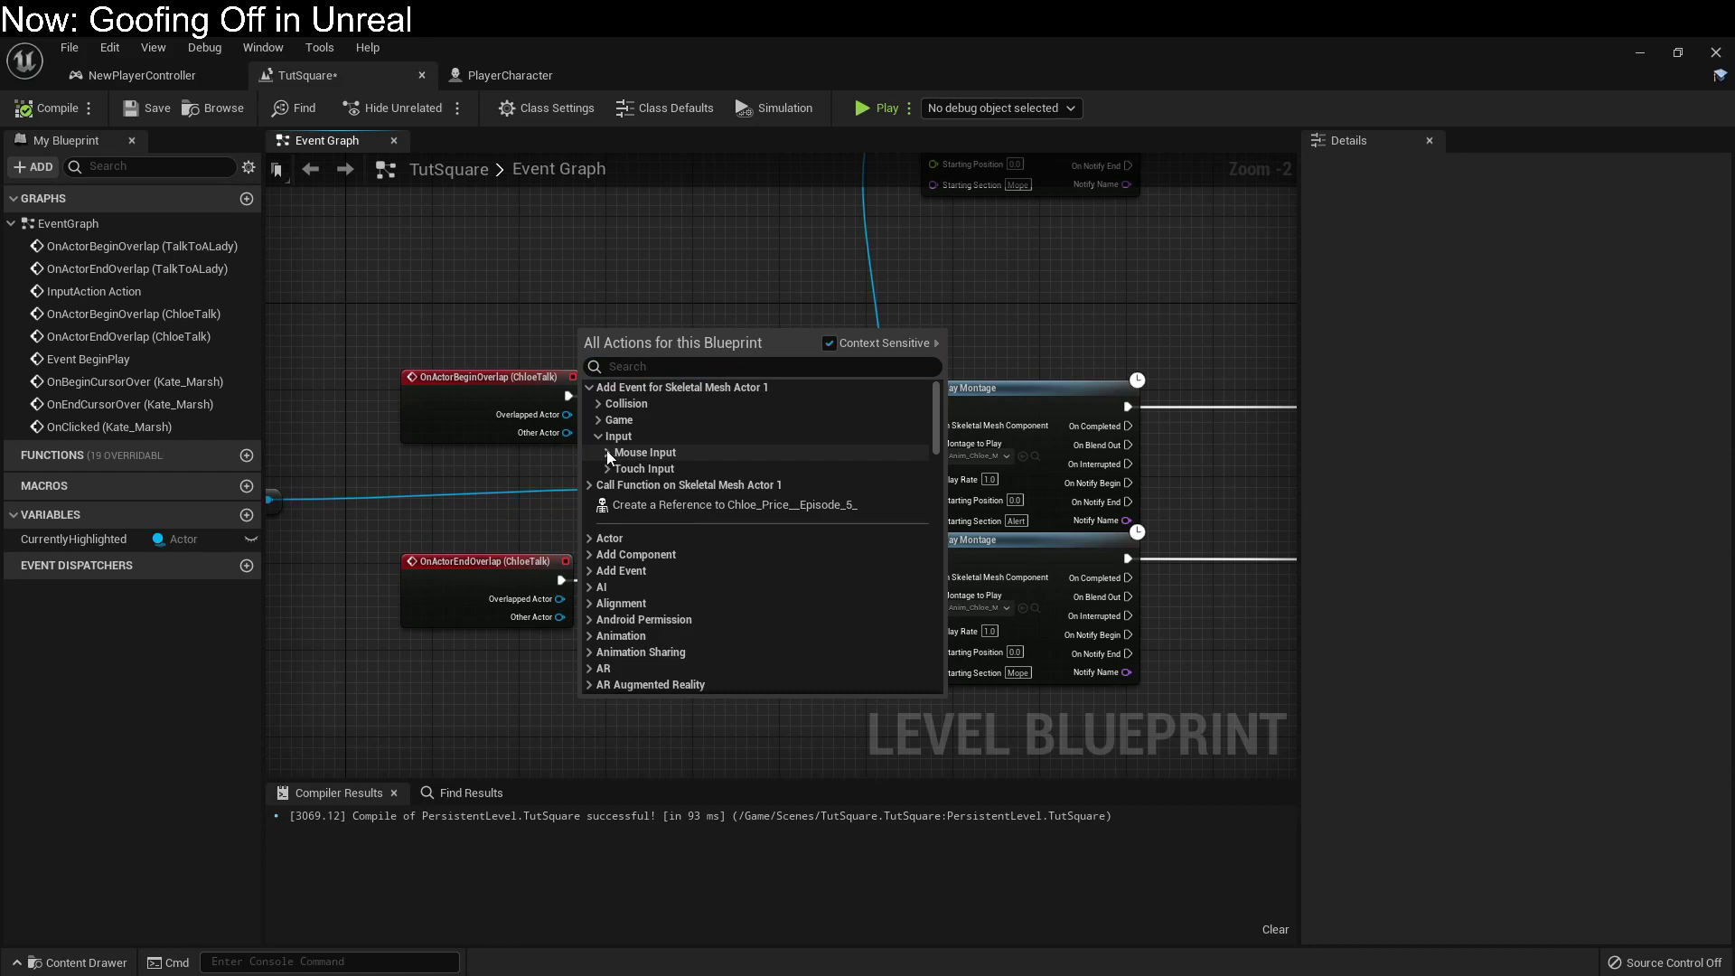
click(605, 450)
click(695, 474)
drag(796, 351, 933, 407)
alt+click(836, 403)
Add an On End Cursor Over event for Chloe, wire it to the Mope Play Montage and place it below the end-overlap event.
right_click(663, 660)
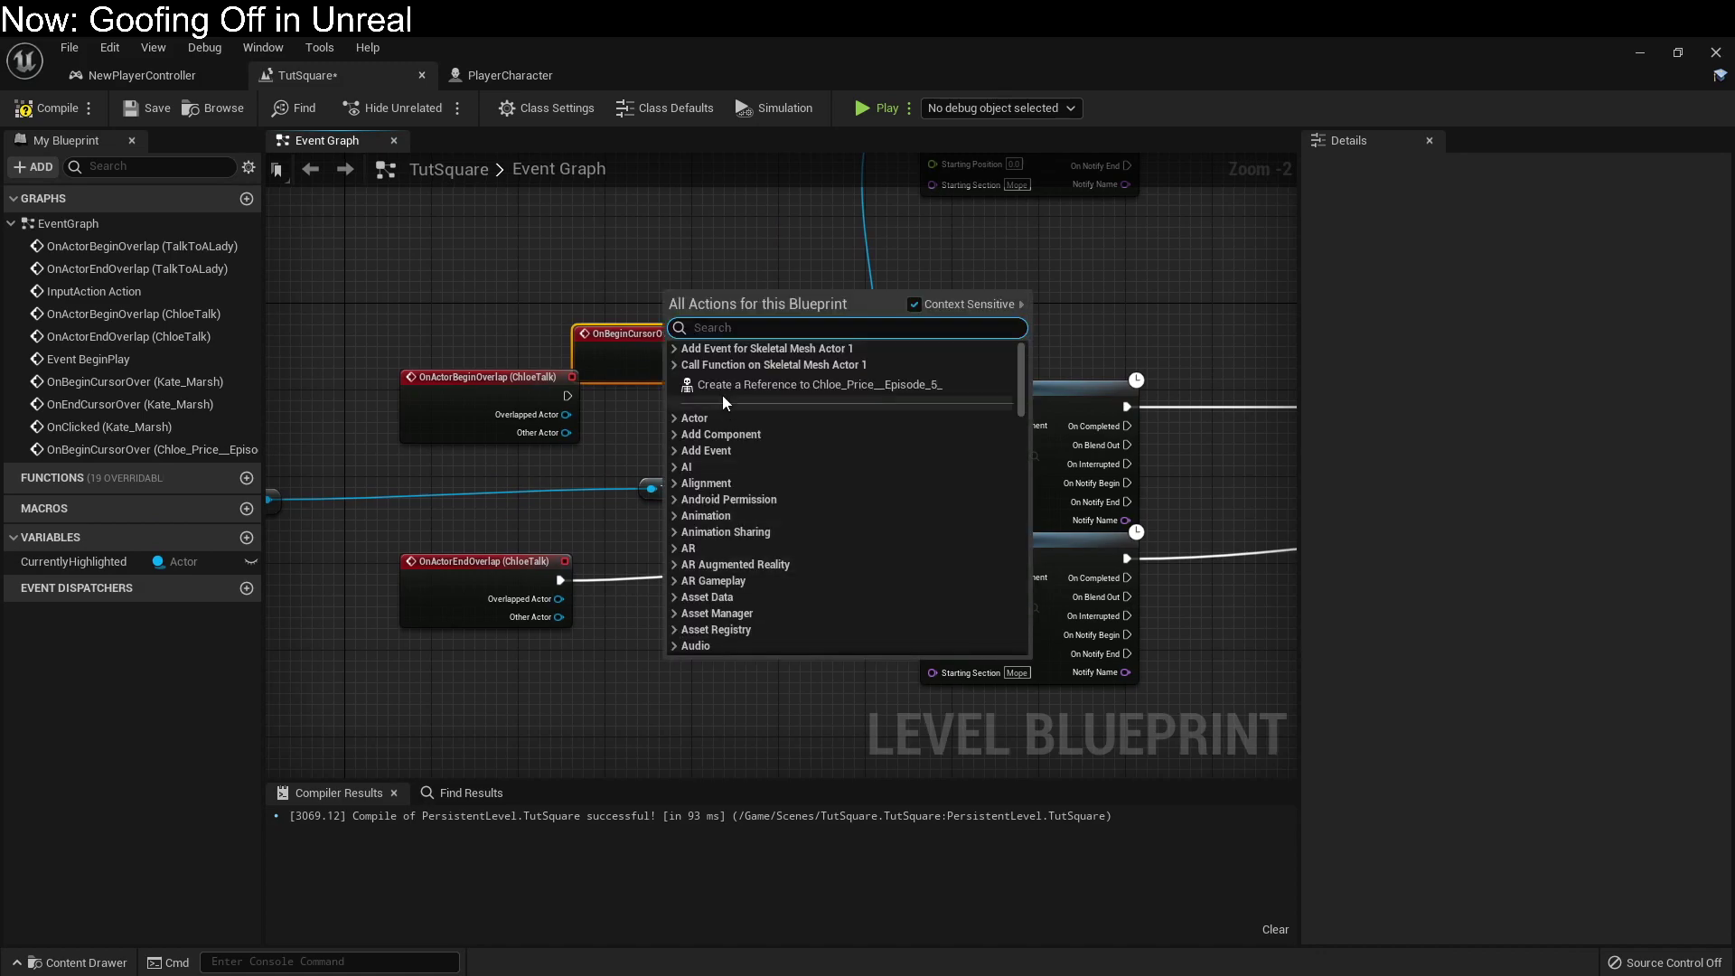
click(674, 349)
click(683, 396)
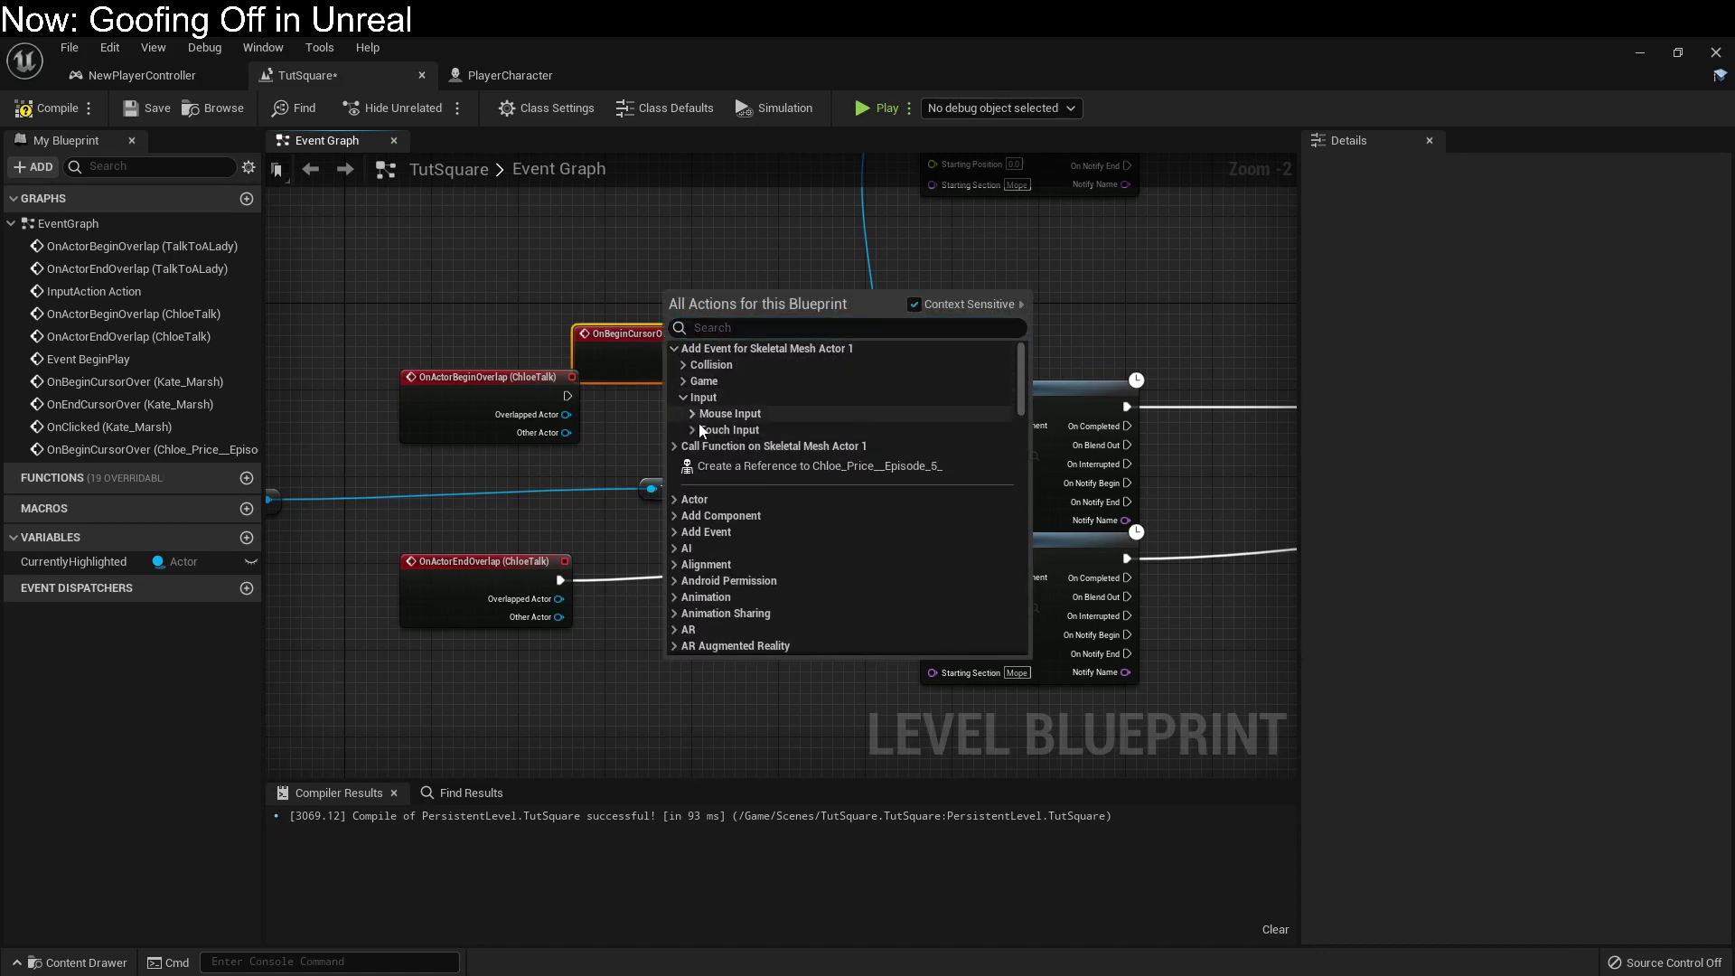
click(692, 414)
click(759, 478)
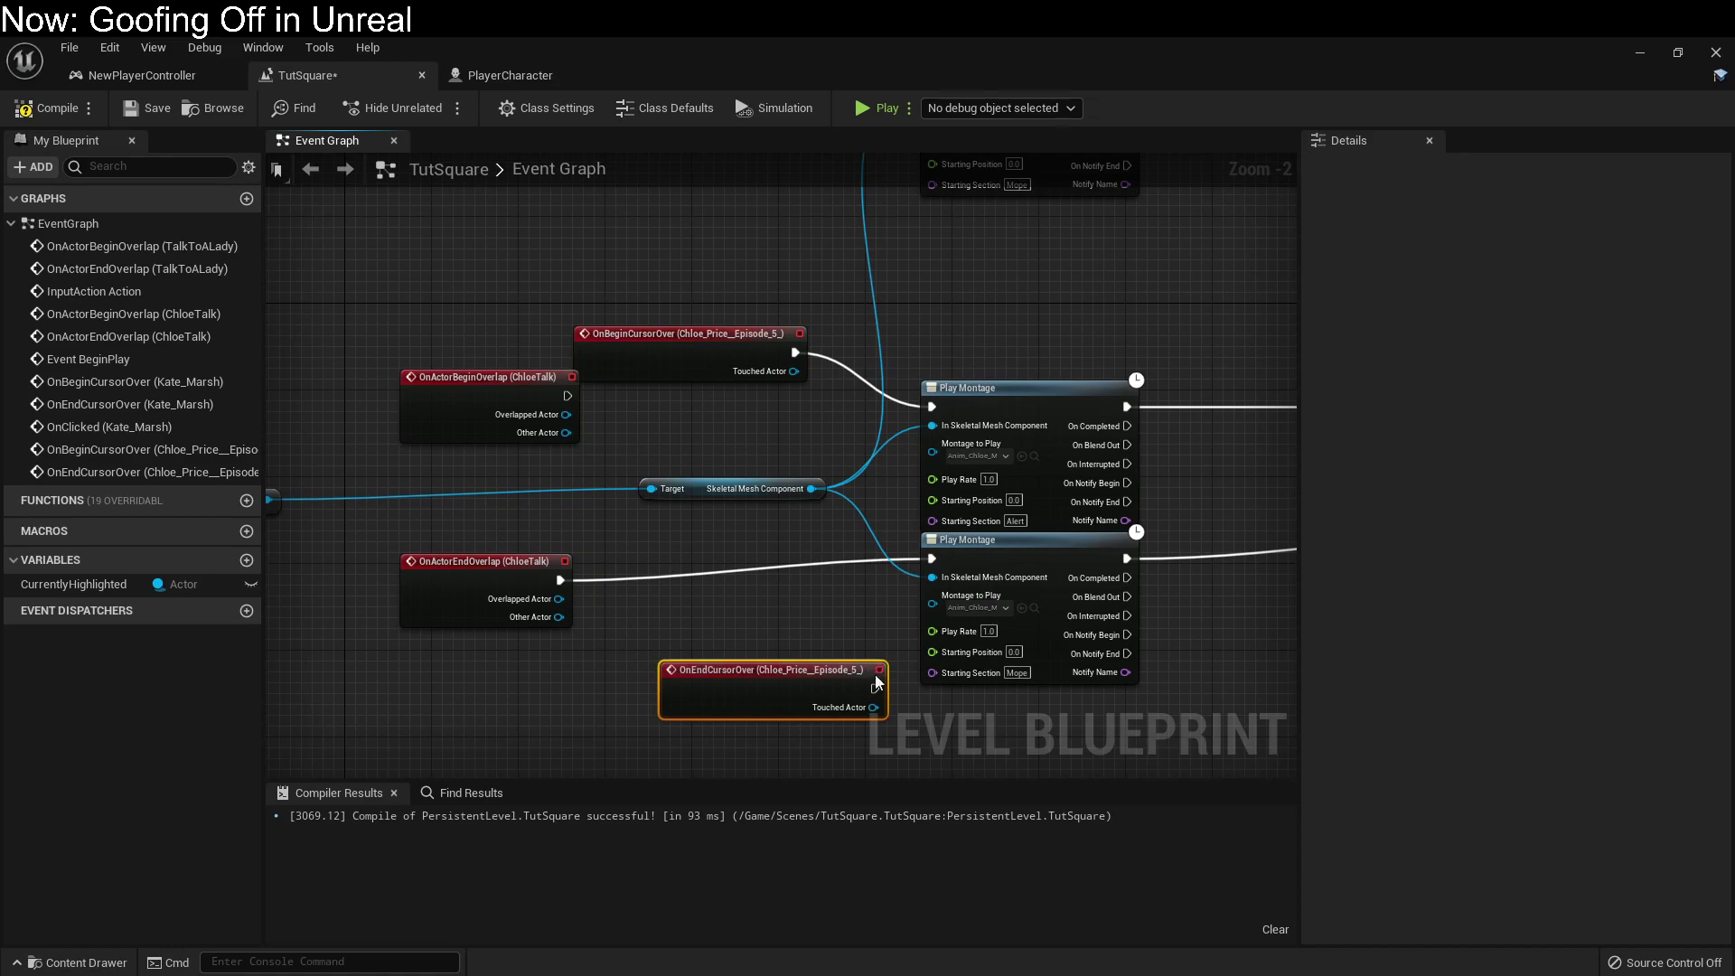
drag(875, 688, 935, 560)
drag(788, 668, 647, 658)
Add an On Clicked event for Chloe and wire it to the Gate's Enter pin in place of the InputAction Pressed output.
right_drag(1184, 551, 678, 504)
right_drag(911, 510, 563, 630)
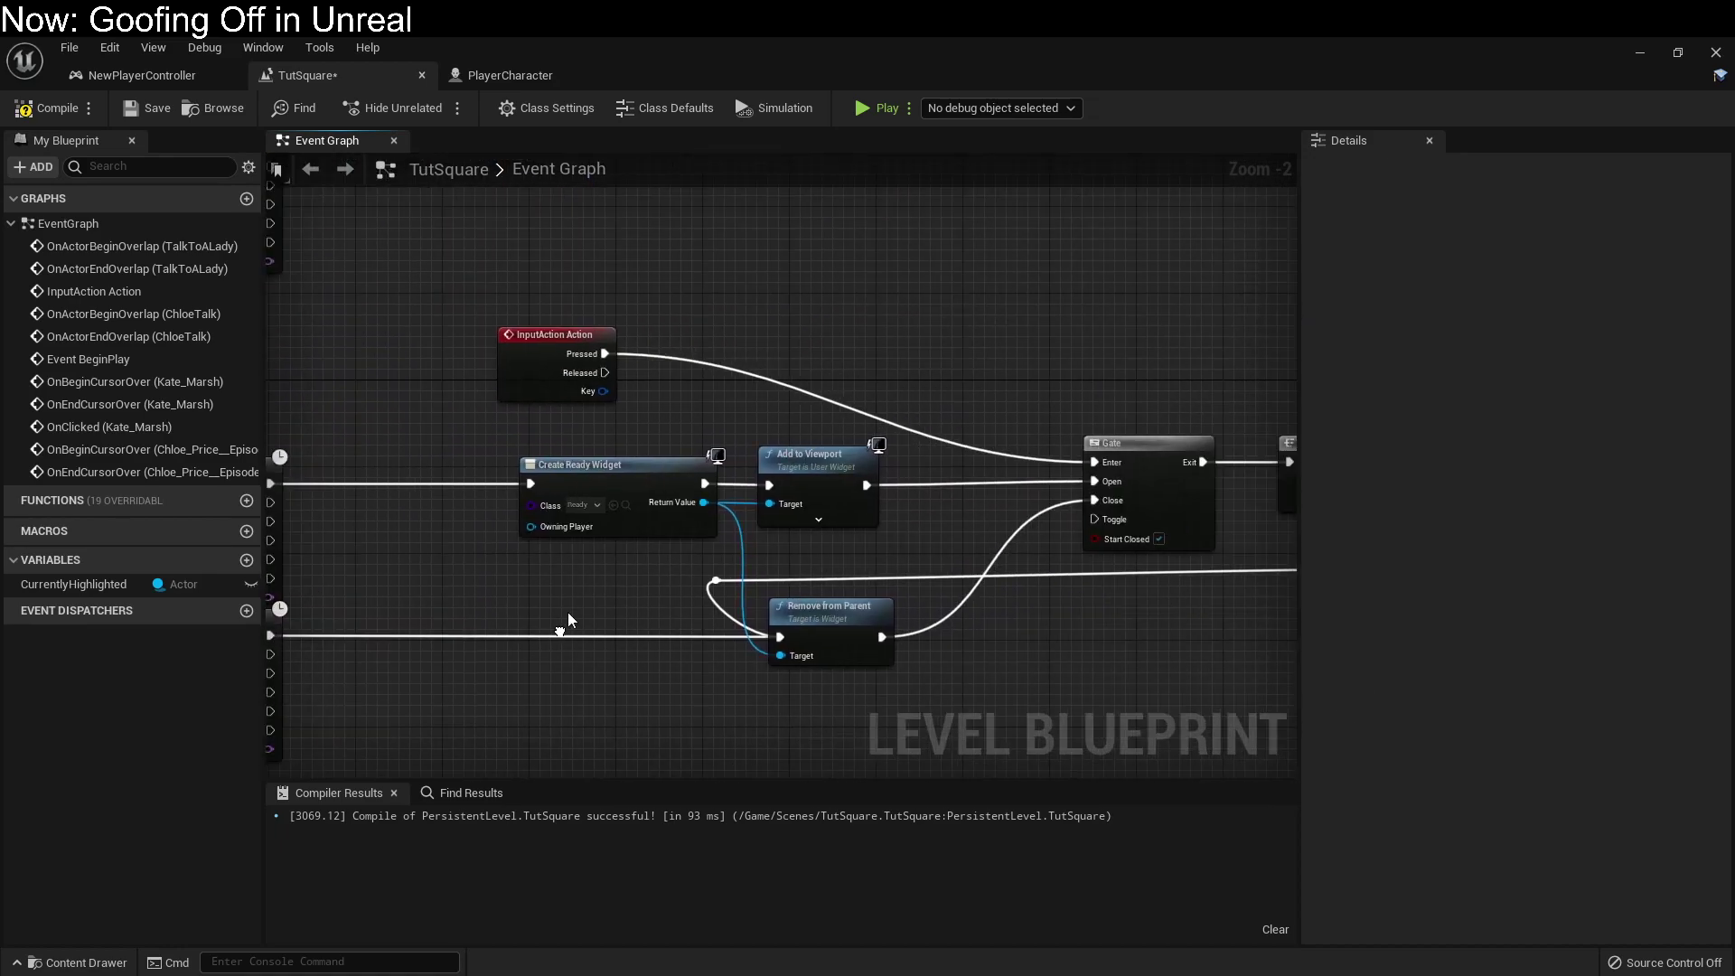
right_click(726, 333)
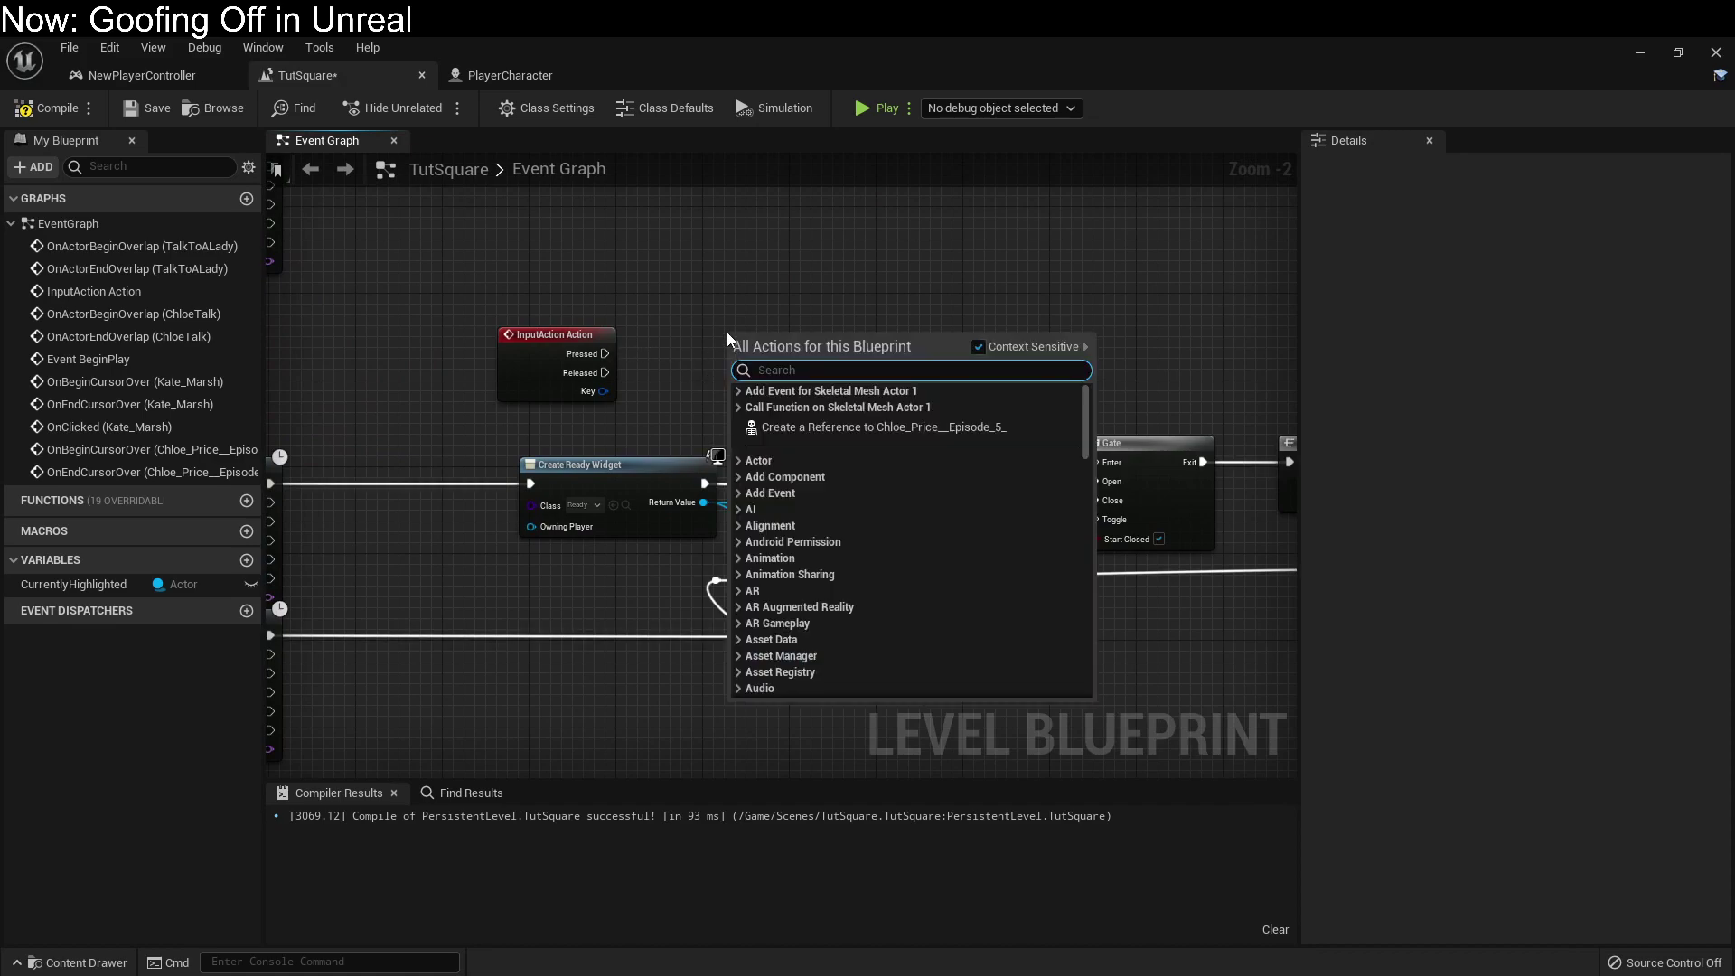
click(737, 390)
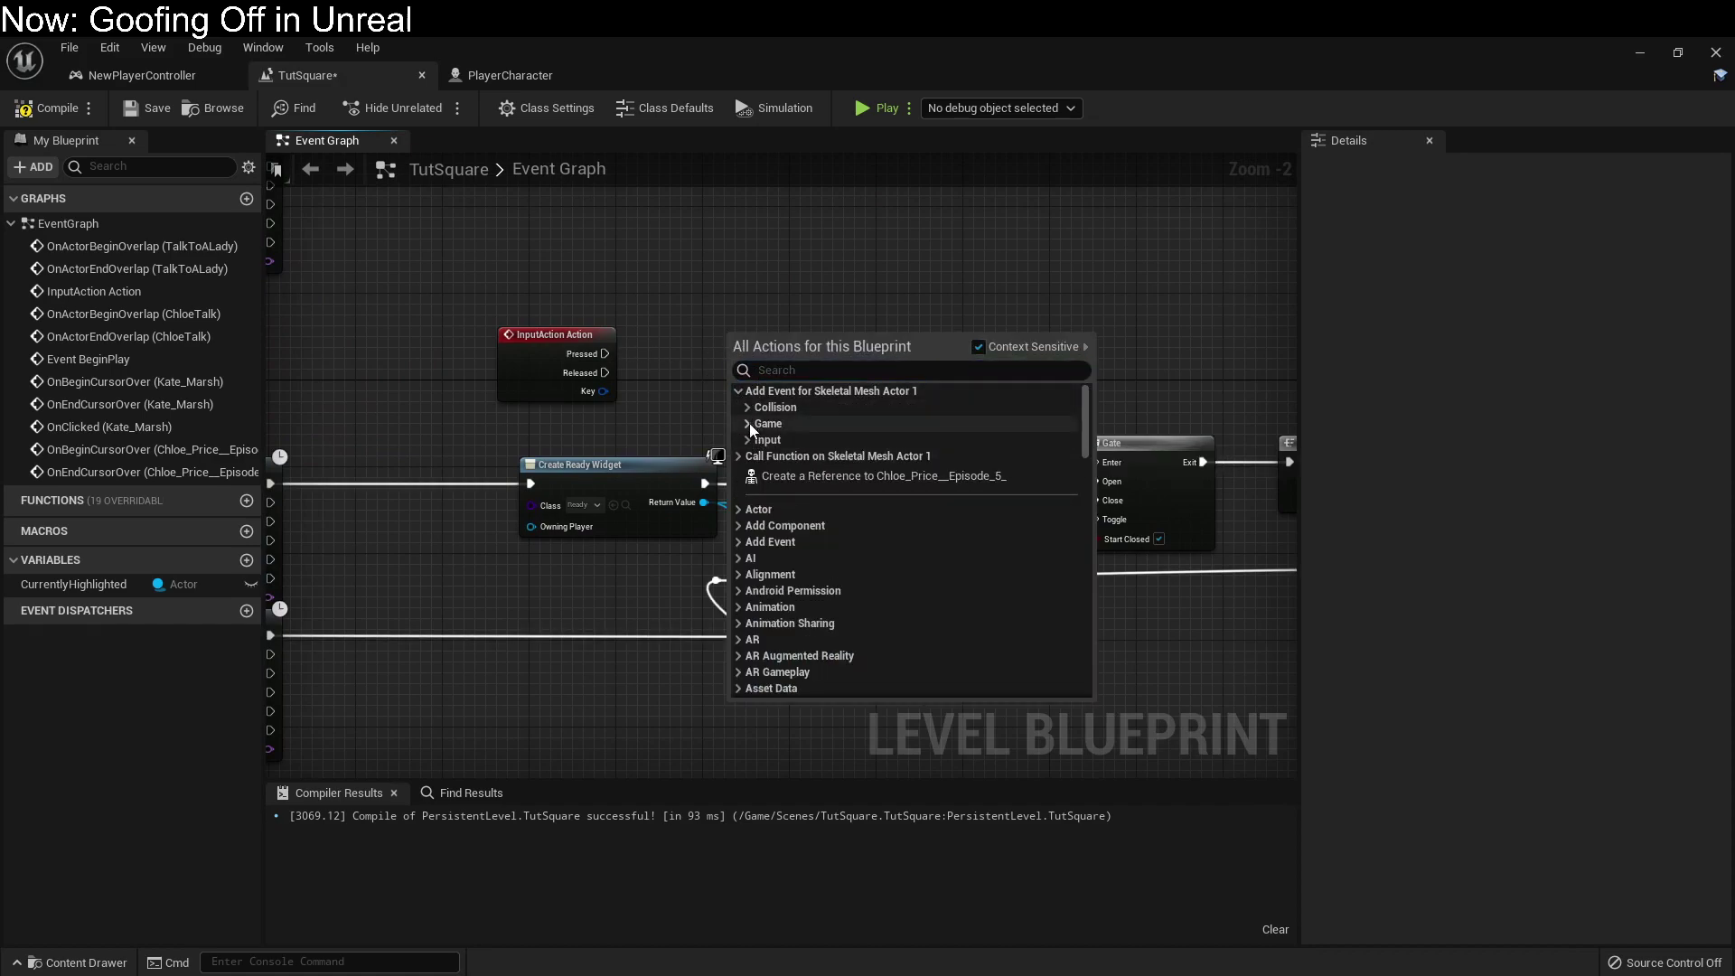
click(748, 440)
click(754, 457)
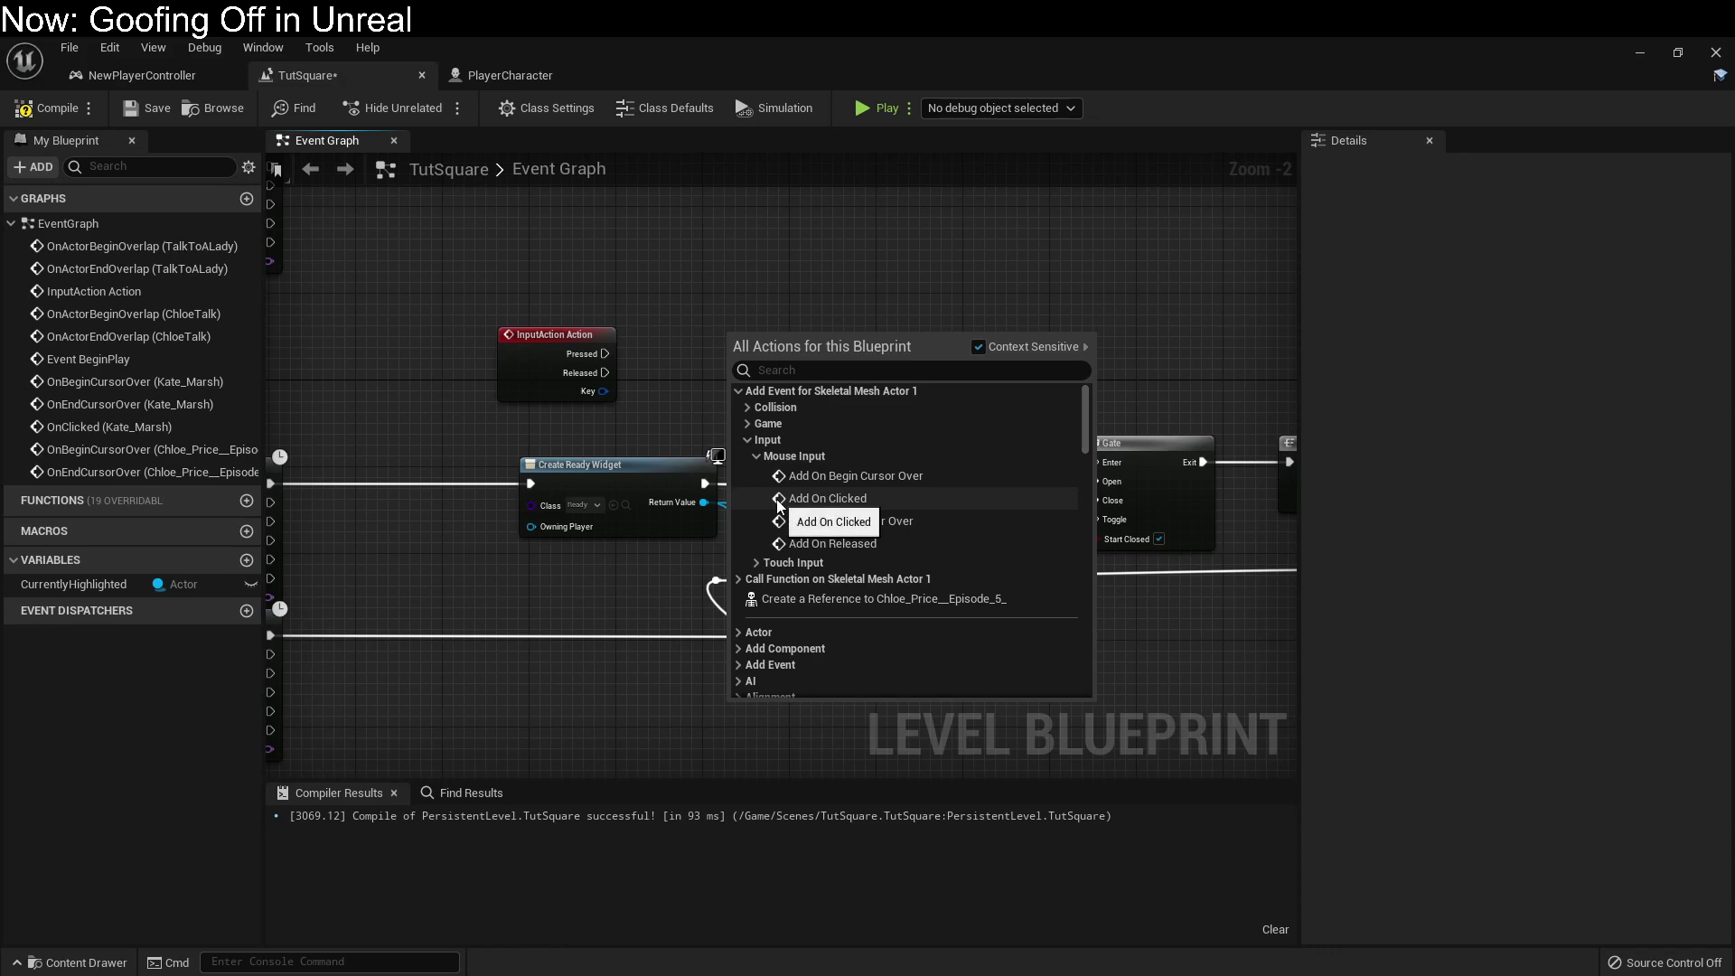
click(818, 494)
drag(905, 363, 1094, 462)
drag(801, 348, 778, 338)
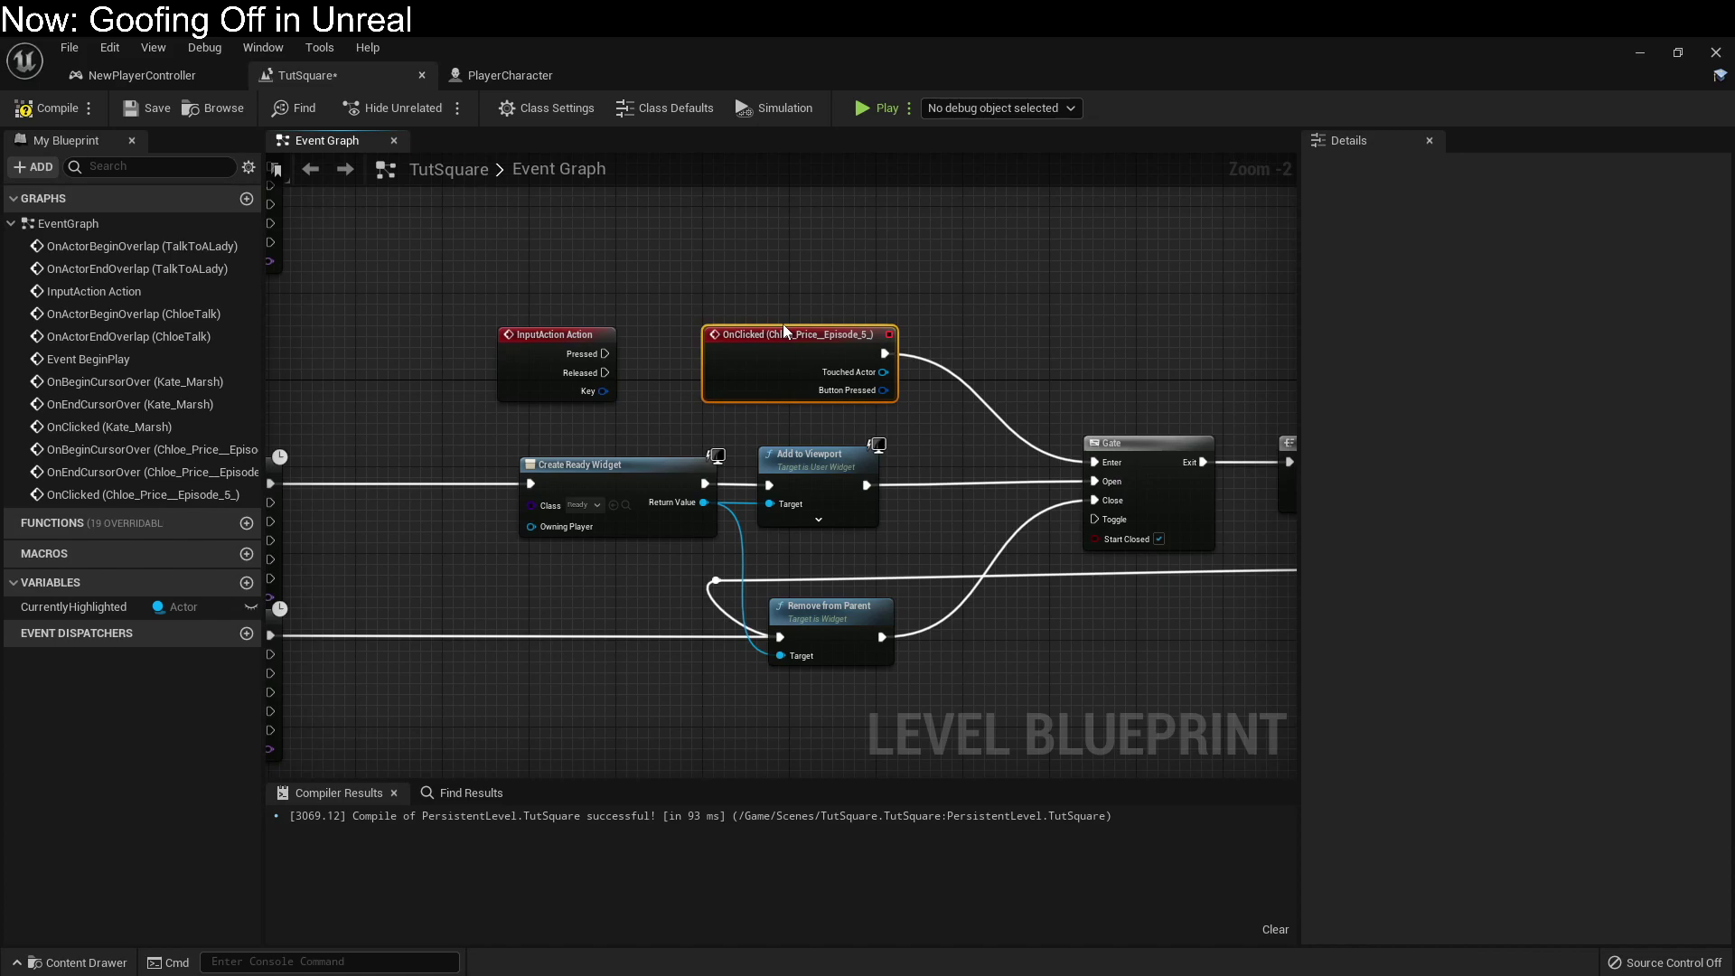
Review the rewired Chloe graph from the cursor-over events through the Play Montage nodes to the Gate and Sequence.
scroll(783, 324, down, 1)
scroll(984, 456, down, 2)
right_drag(908, 533, 735, 528)
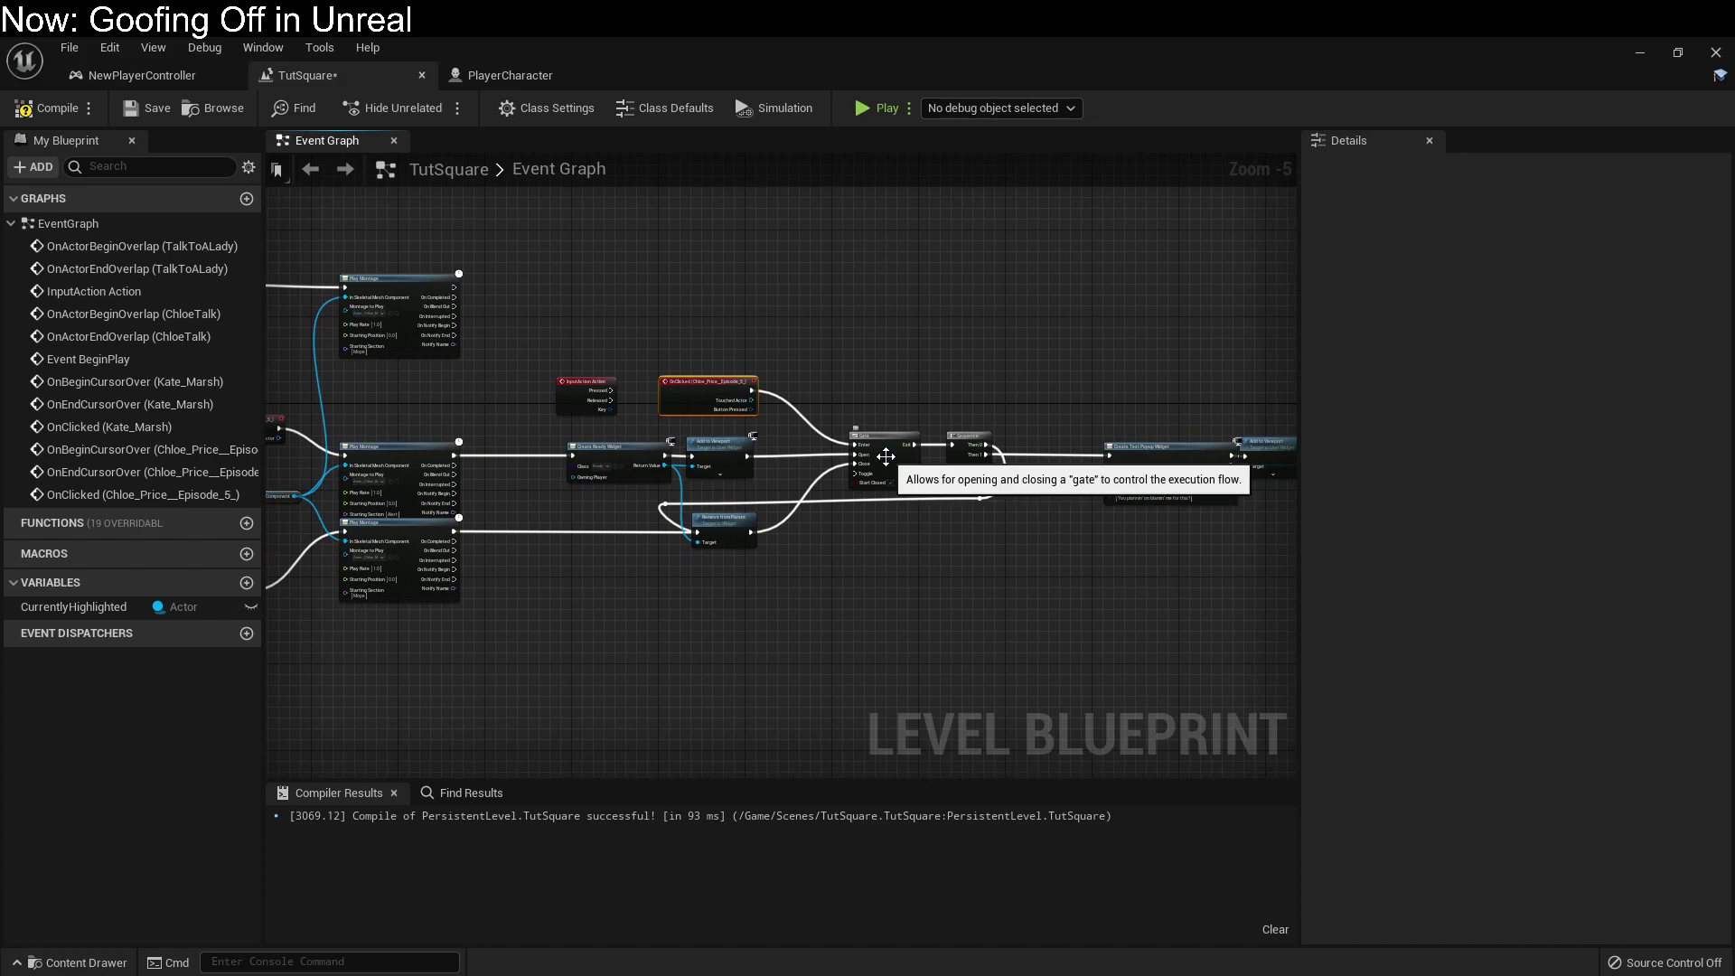
right_drag(536, 515, 983, 465)
scroll(981, 459, up, 2)
right_drag(843, 530, 1053, 561)
scroll(673, 517, down, 1)
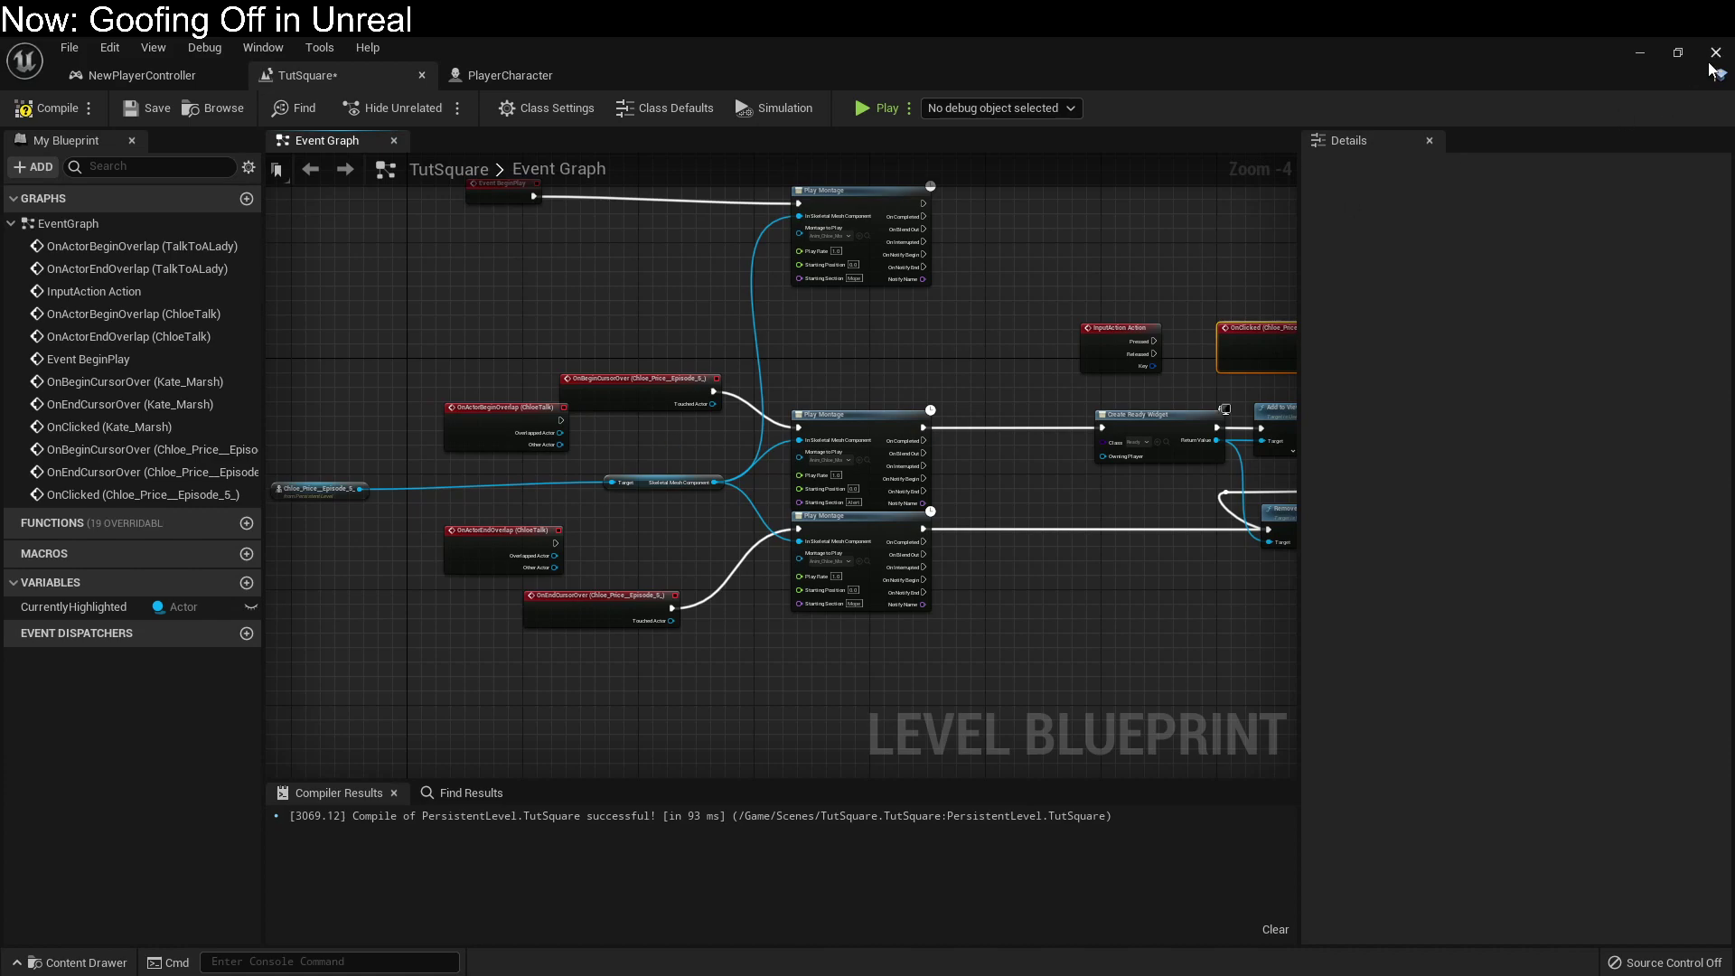
In the level's World Settings, create a new Player Controller class for the ExploreMode game mode.
click(1641, 51)
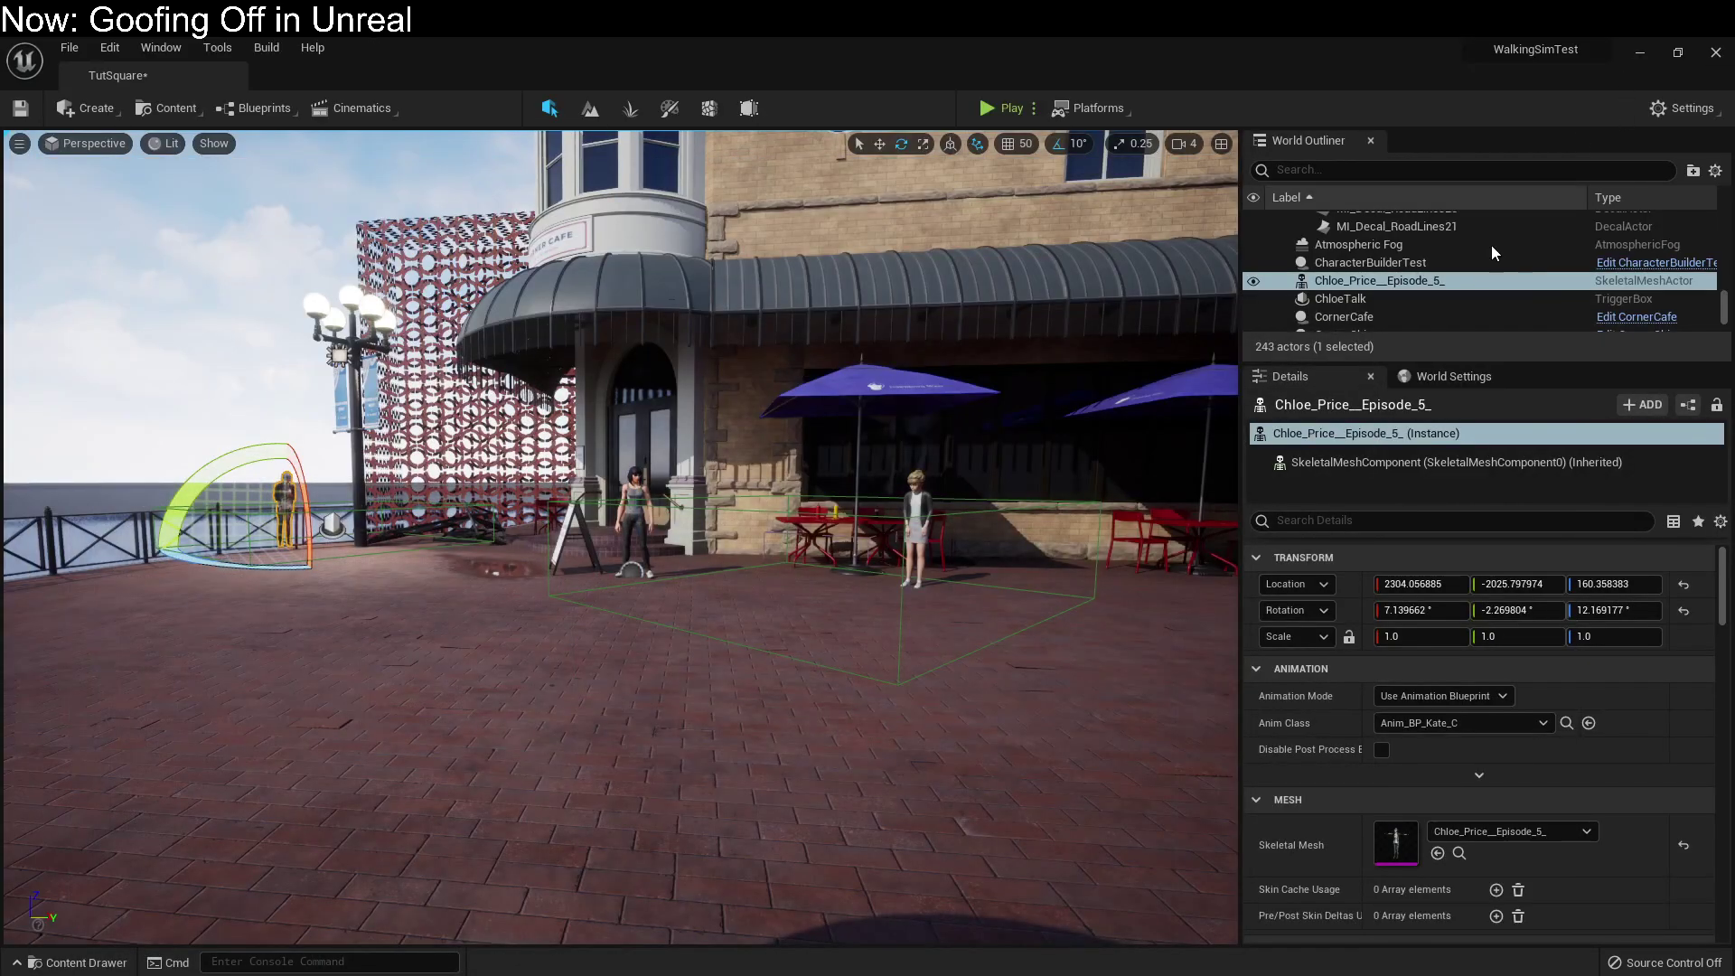
click(1456, 380)
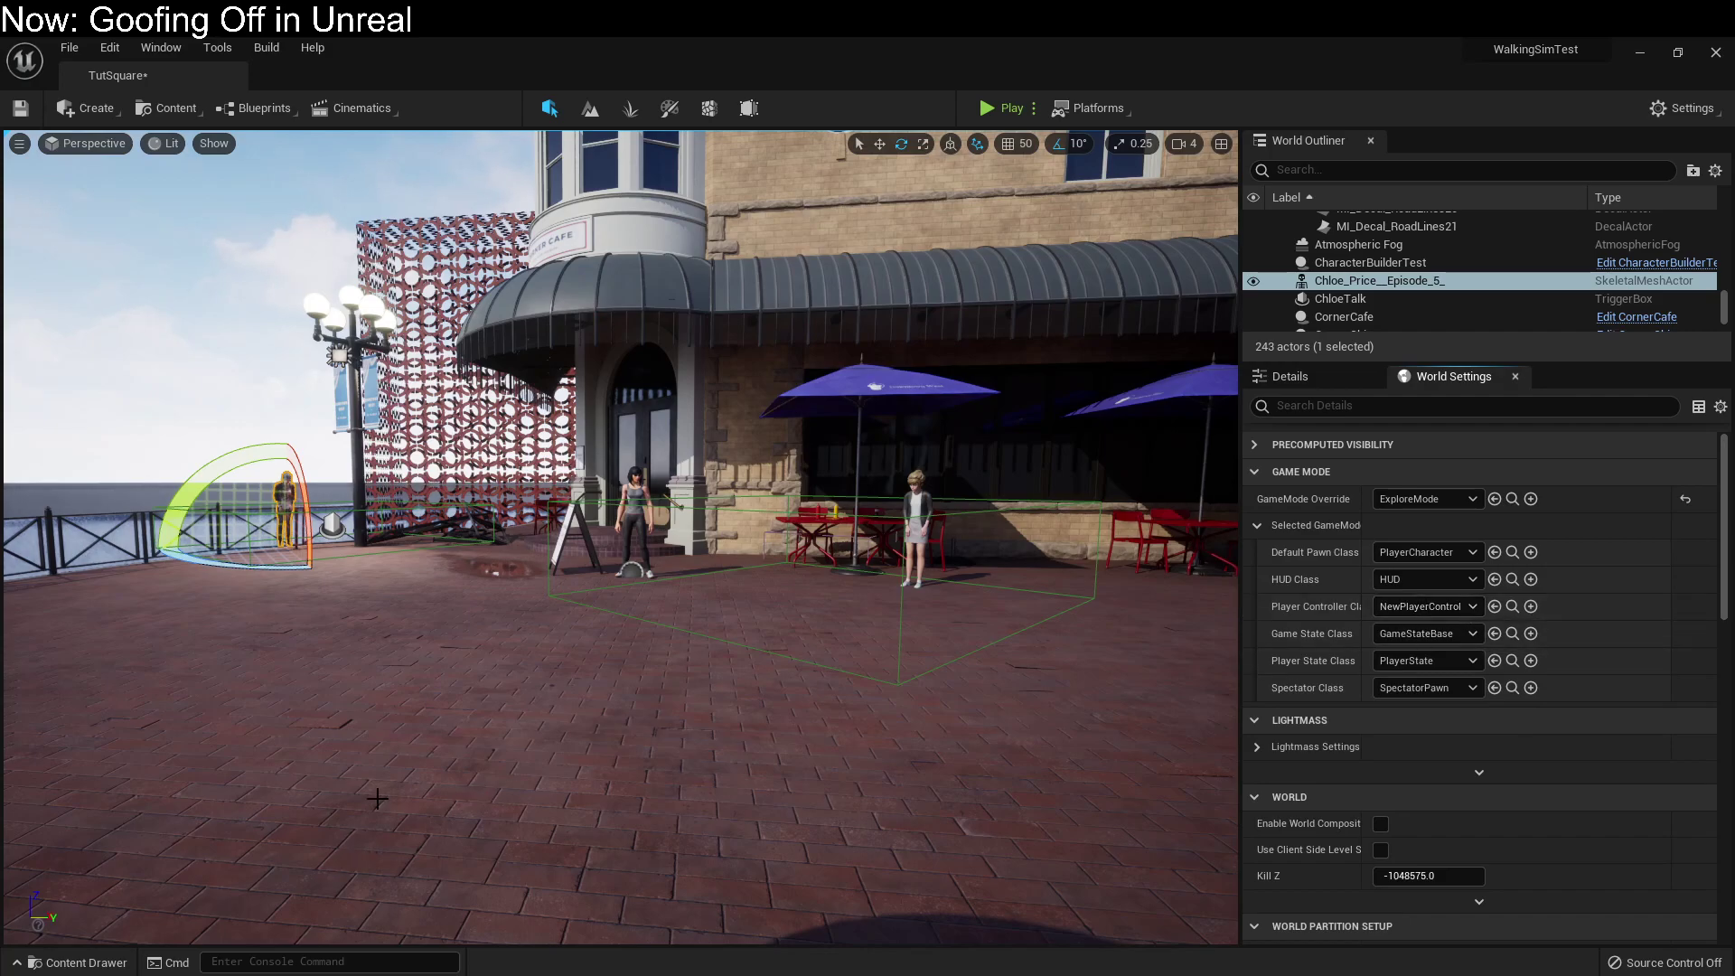
click(1530, 606)
click(904, 701)
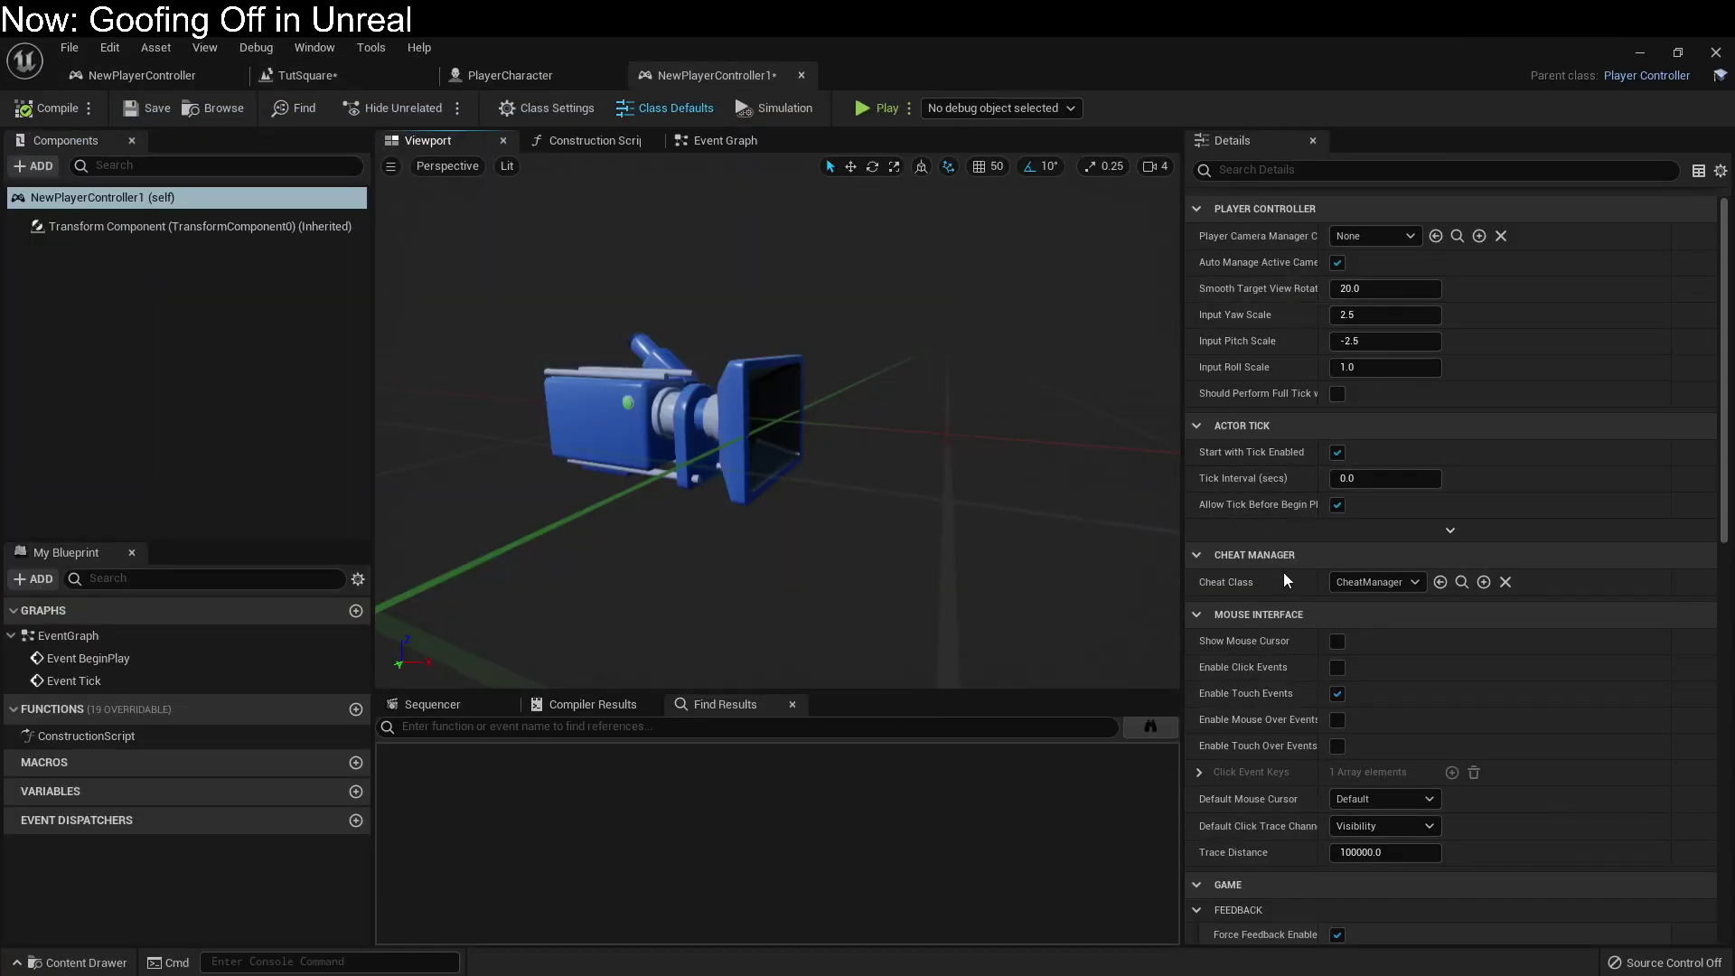
Enable Show Mouse Cursor, Click Events and Mouse Over Events for the new player controller, and disable Touch Events.
click(1335, 641)
click(1336, 667)
click(1337, 693)
click(1337, 720)
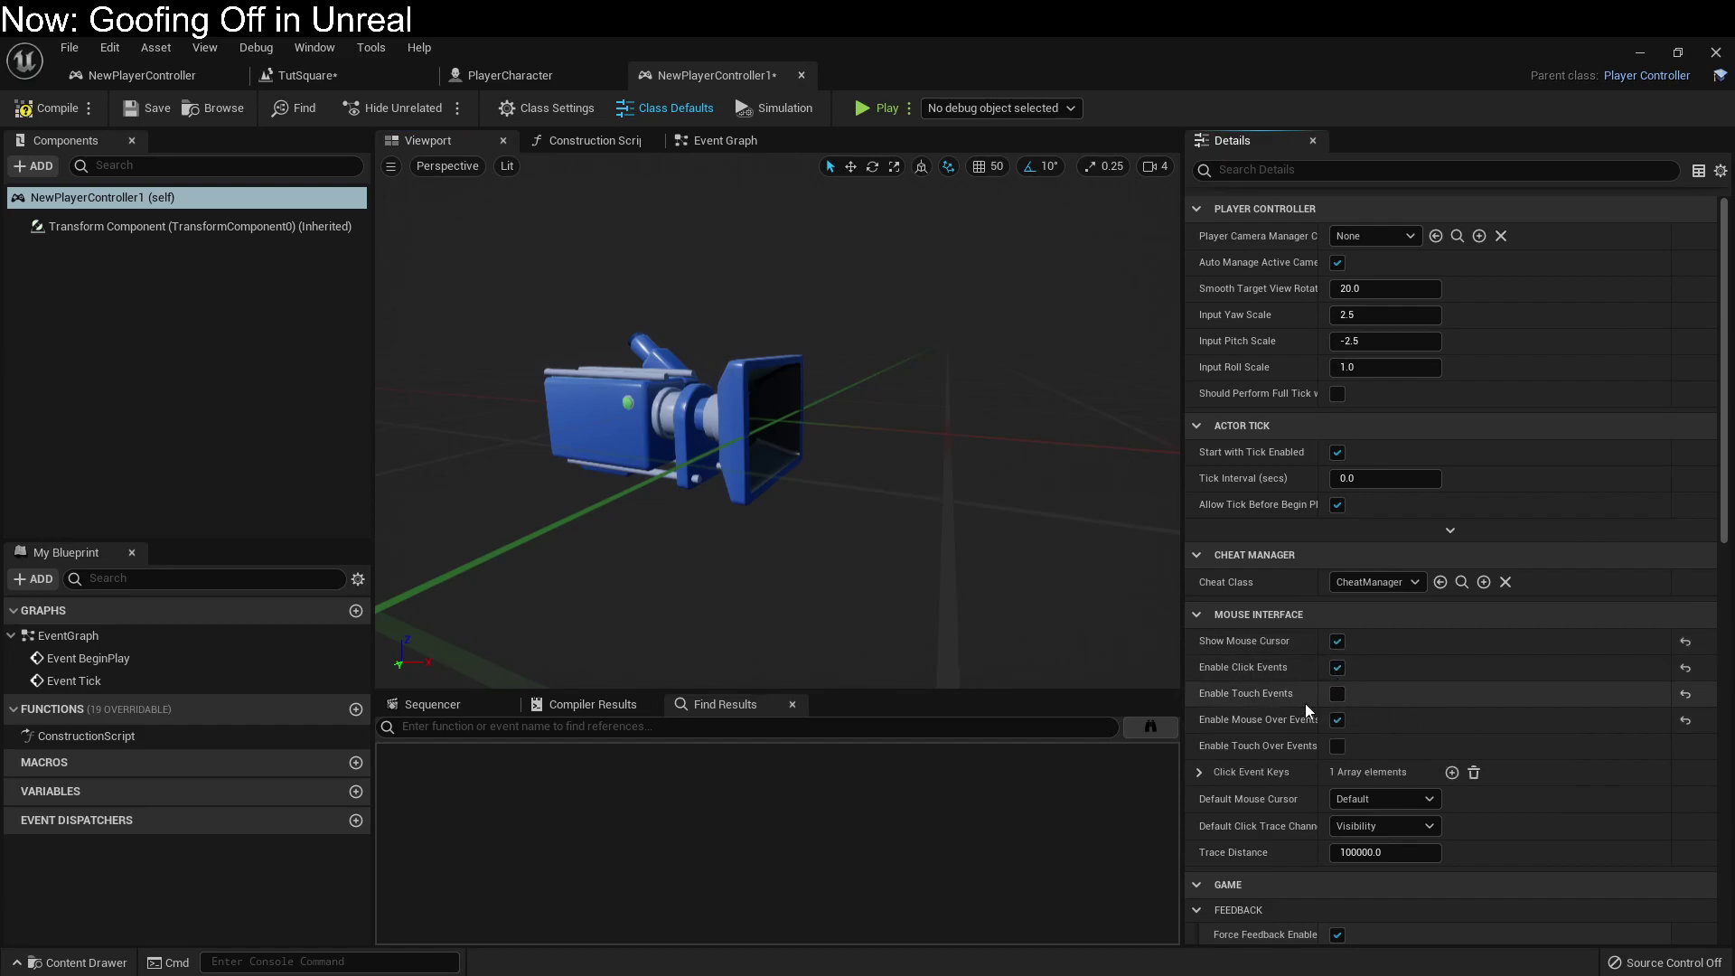
Set the player controller's mouse Trace Distance to 300 and compile the blueprint.
click(1373, 852)
click(1362, 852)
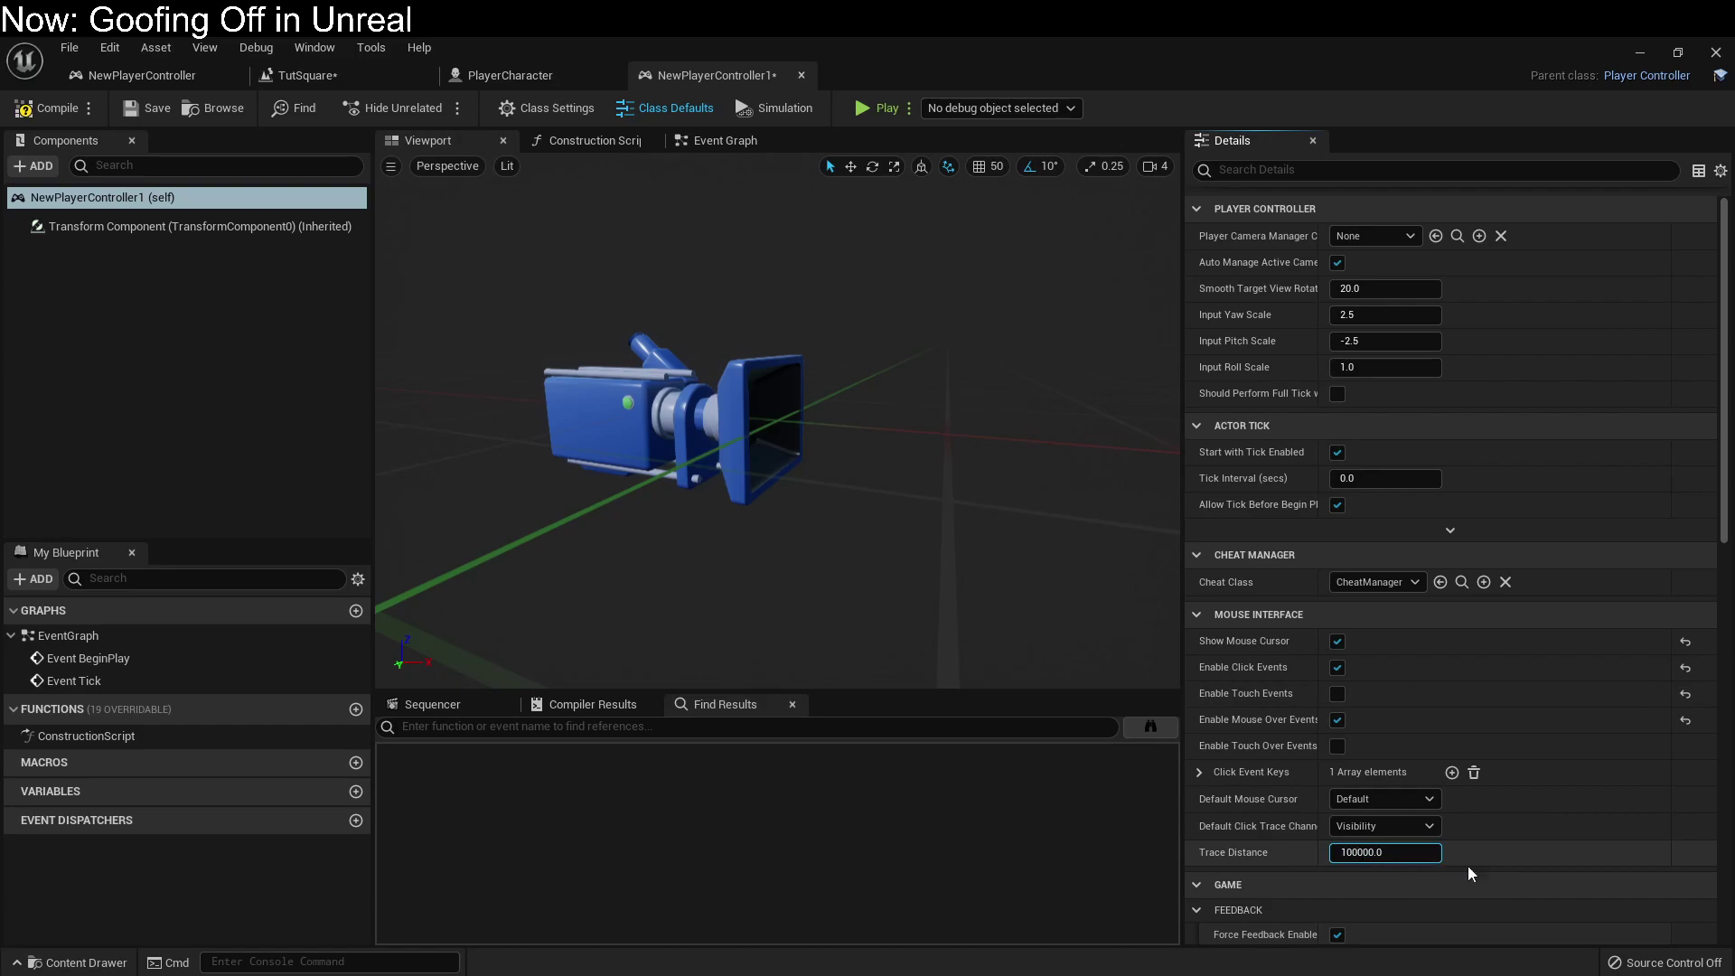
key(shift+Home)
text(3)
key(Return)
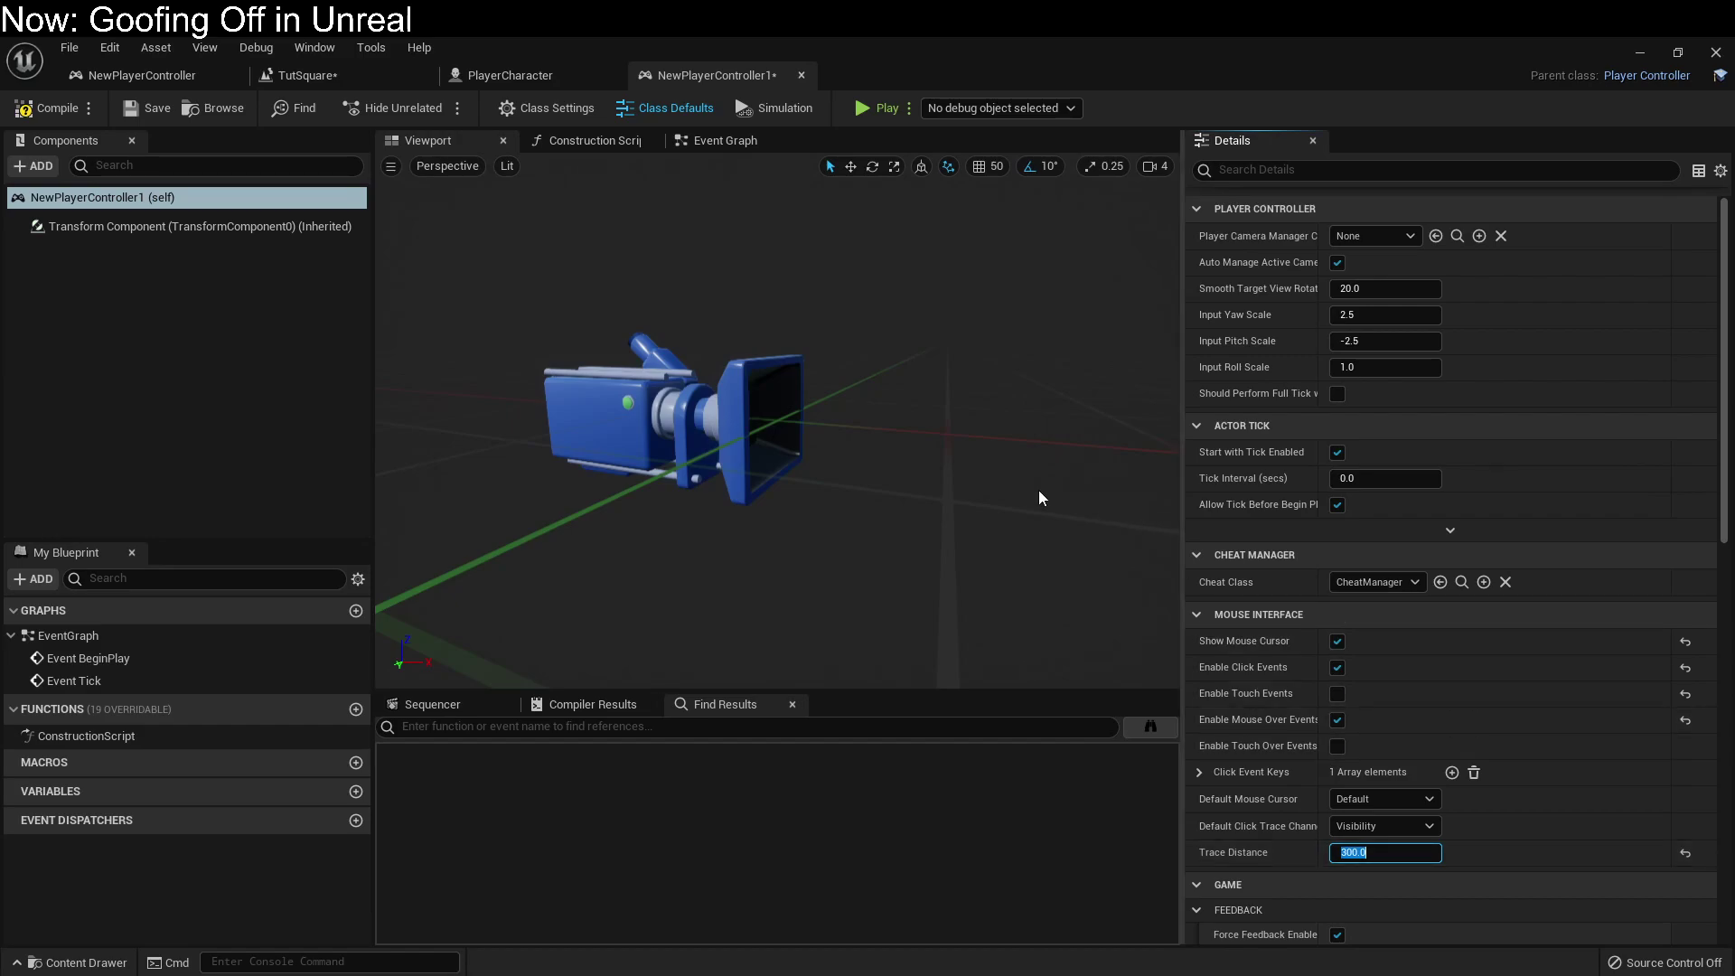
click(44, 109)
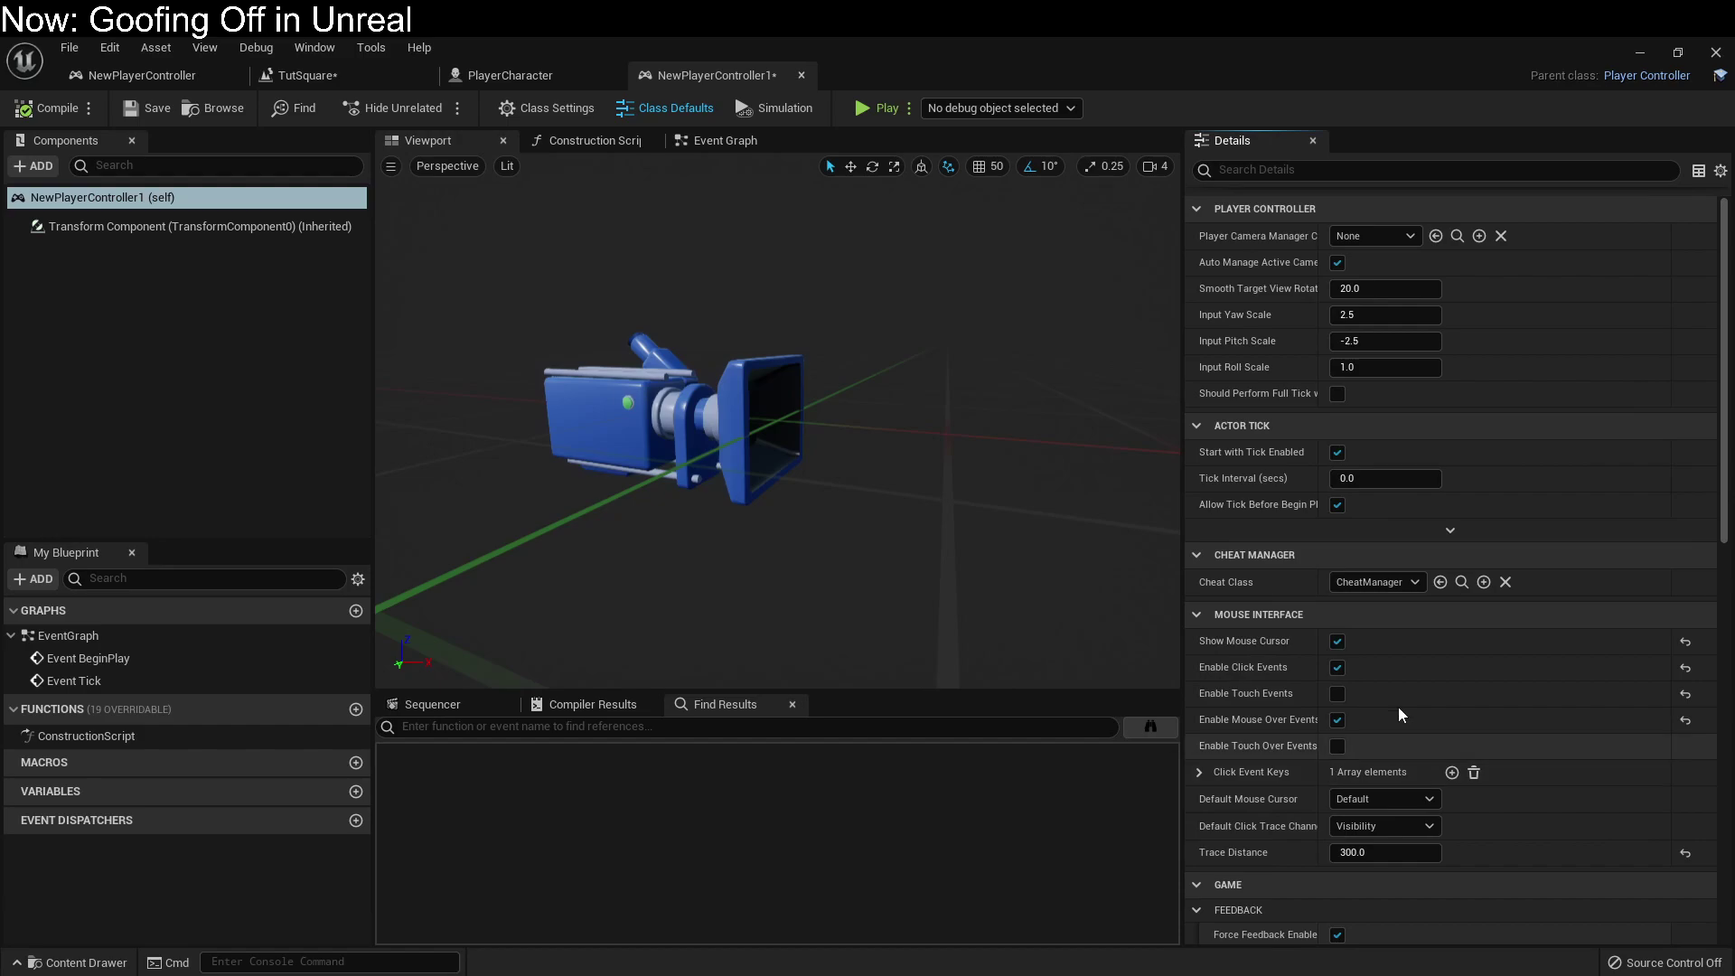
Return to the level editor, play the level and look around the square with the mouse cursor.
click(1640, 52)
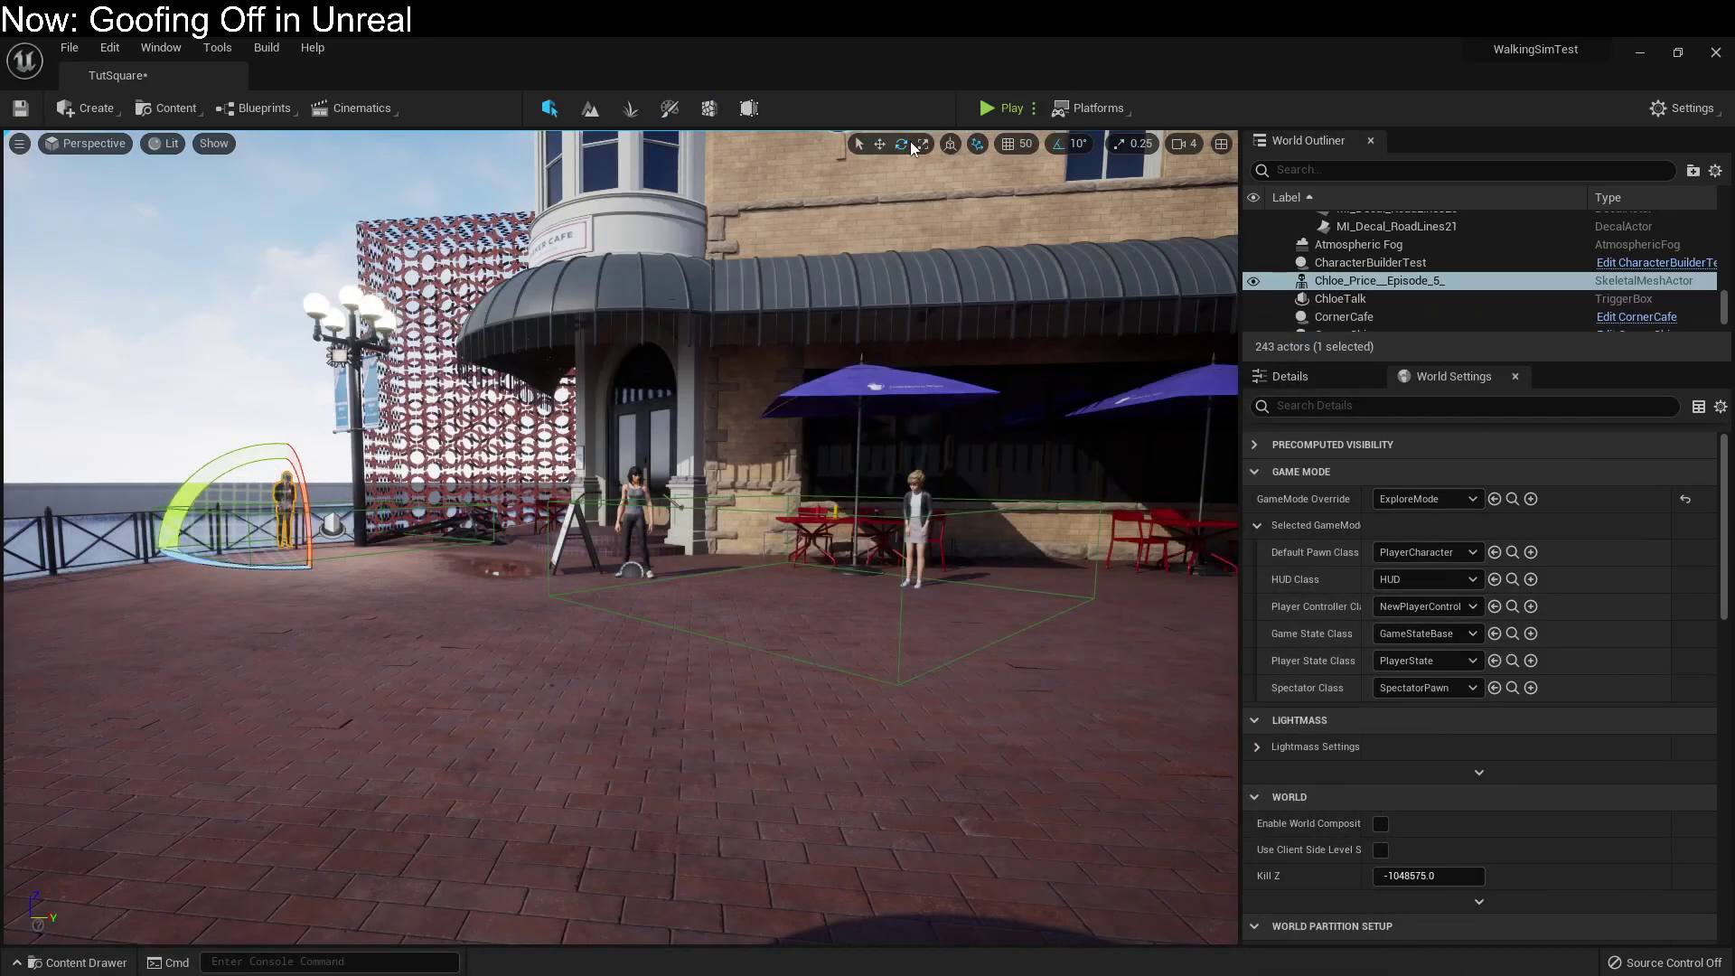
click(984, 109)
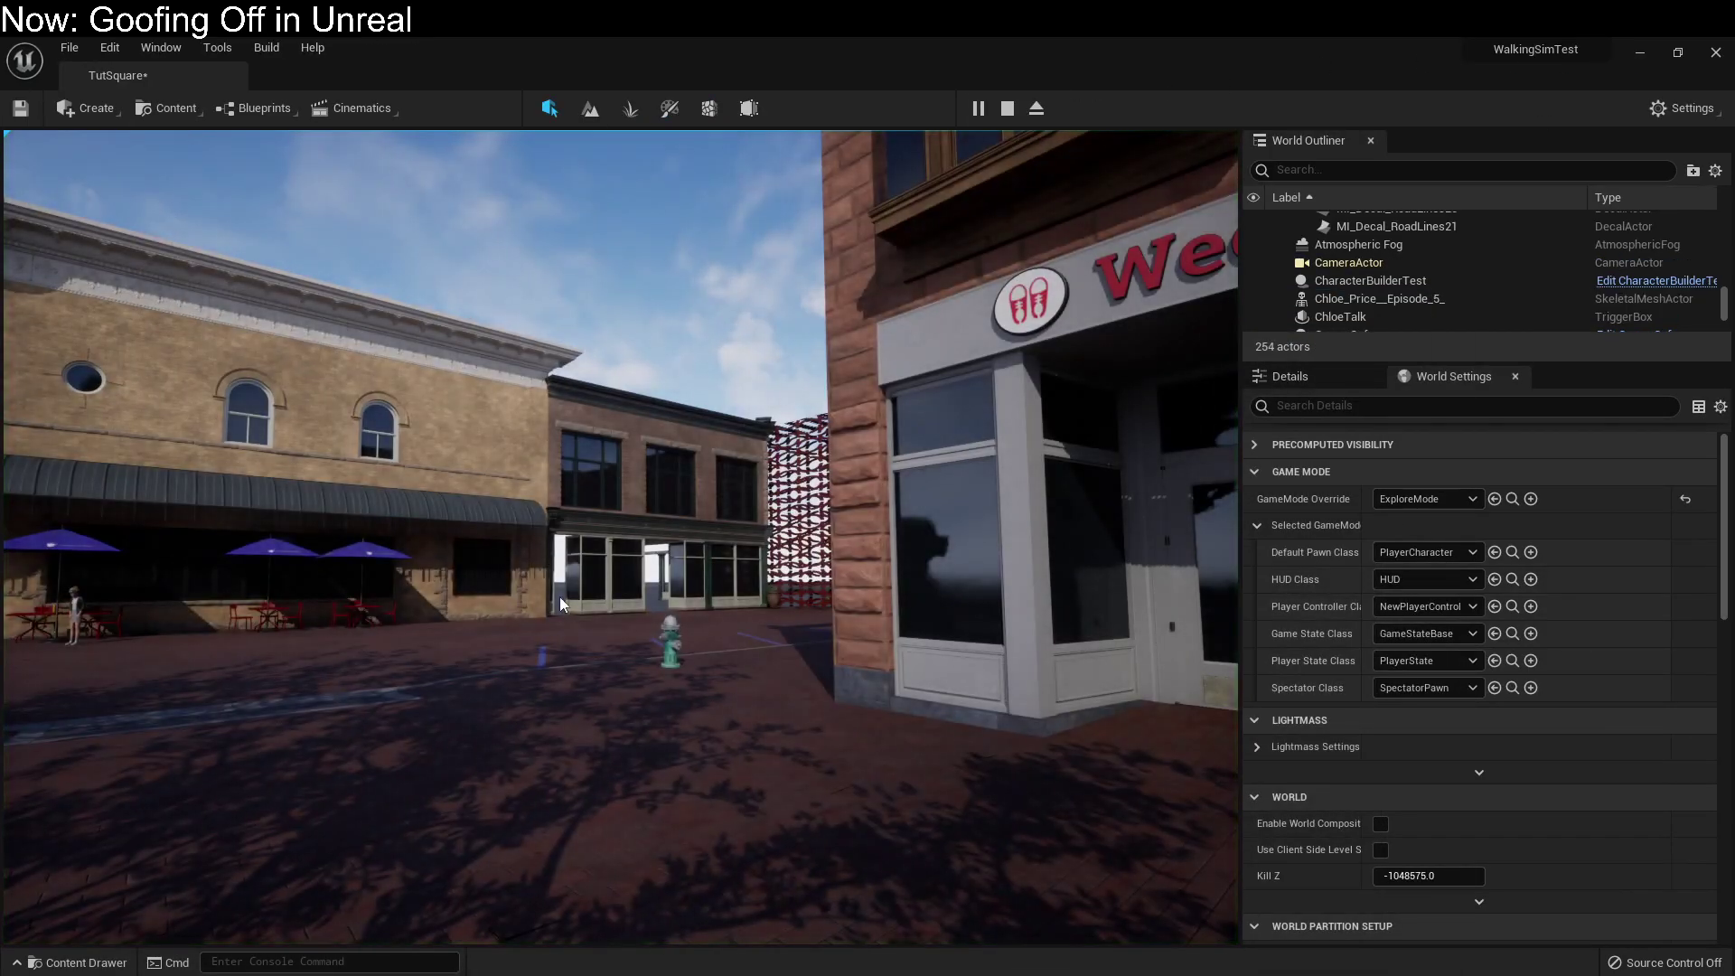
drag(637, 567, 539, 644)
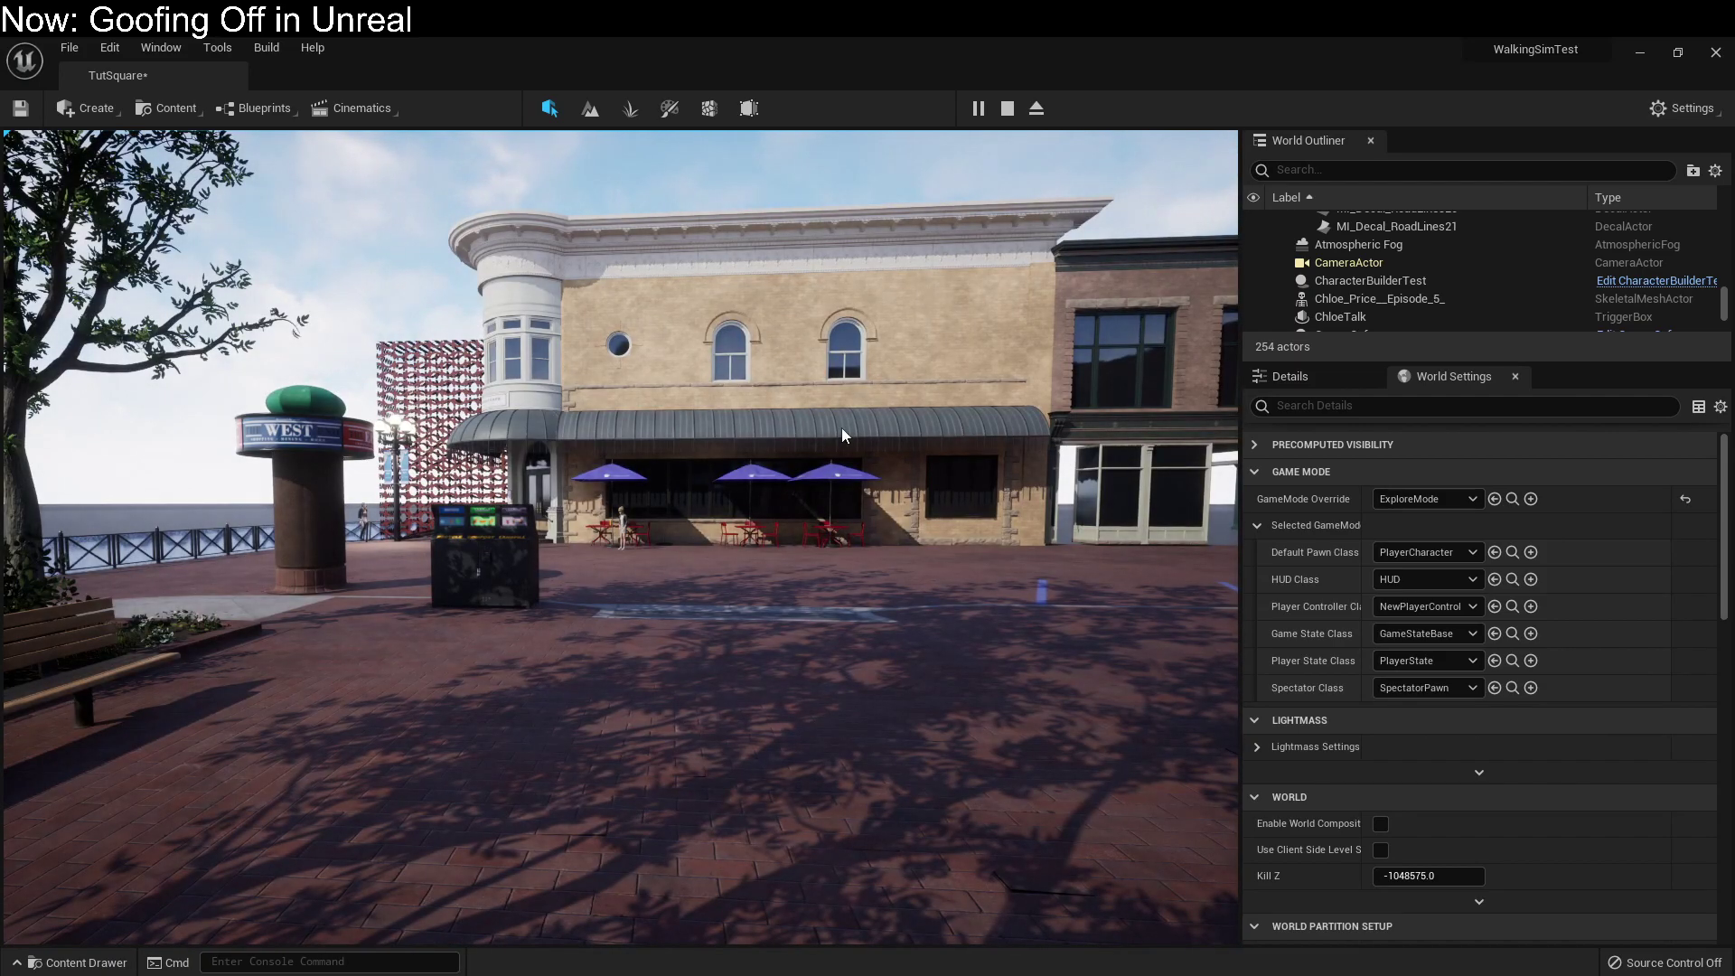
drag(842, 426, 882, 430)
drag(772, 355, 784, 450)
drag(796, 698, 660, 694)
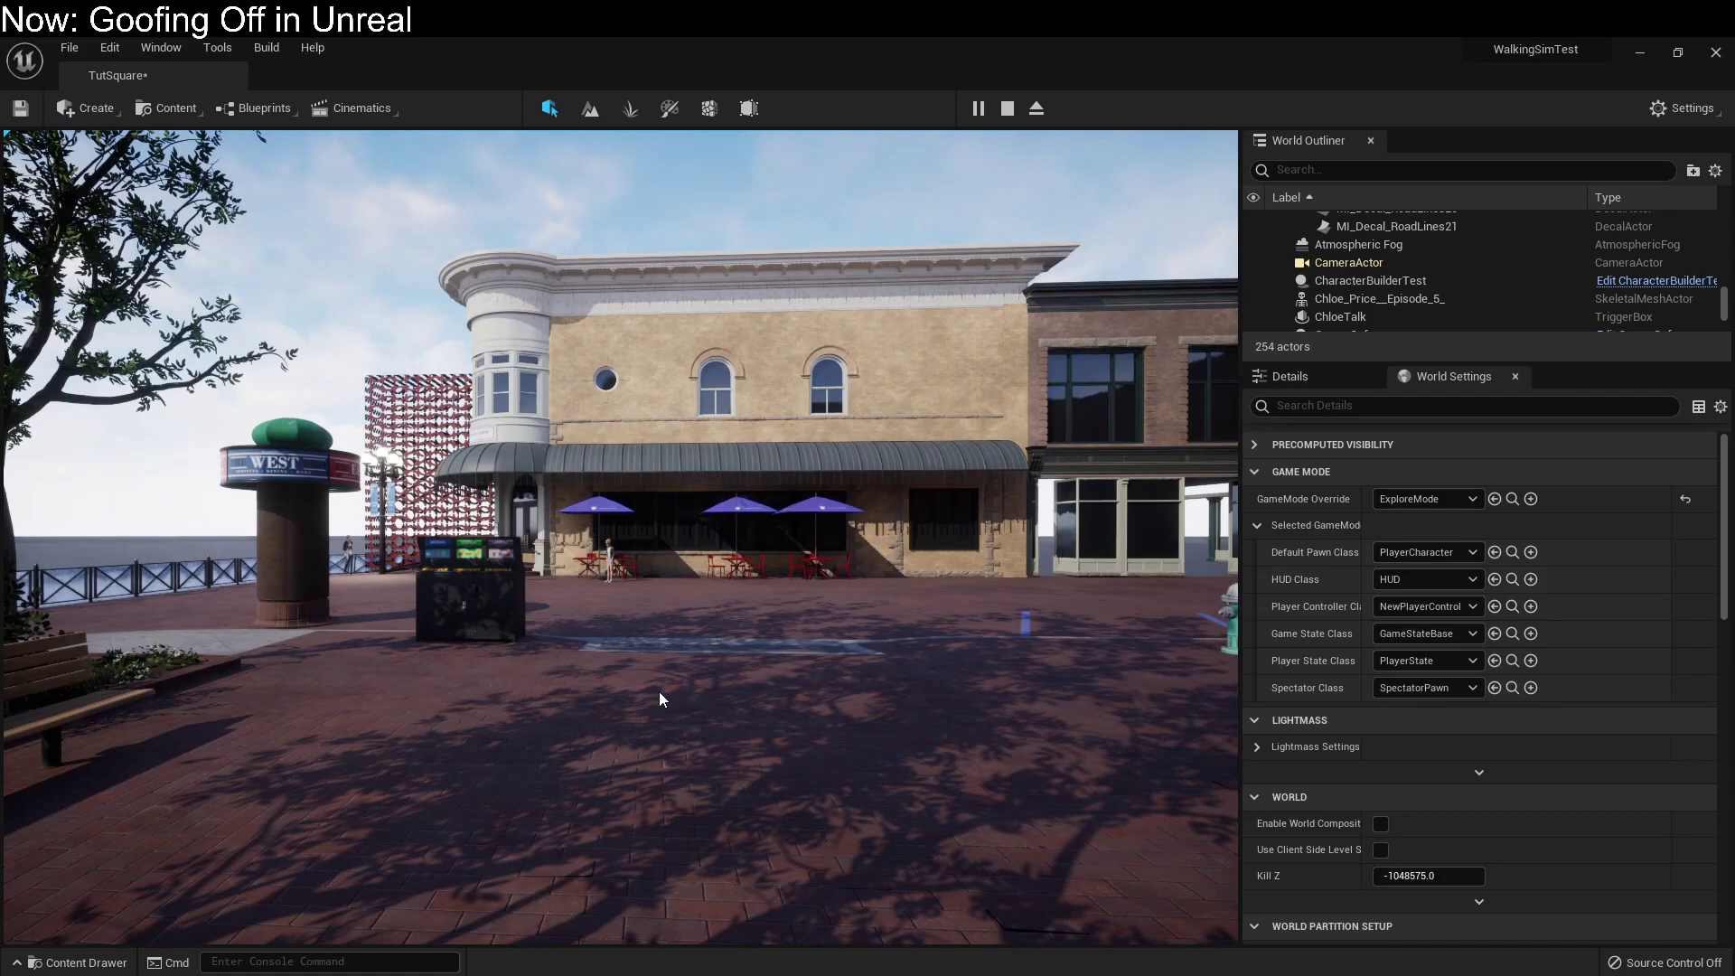
Walk up to Chloe at the railing, test her cursor-over response at different distances, and stop the play session.
key(w)
drag(658, 691, 506, 724)
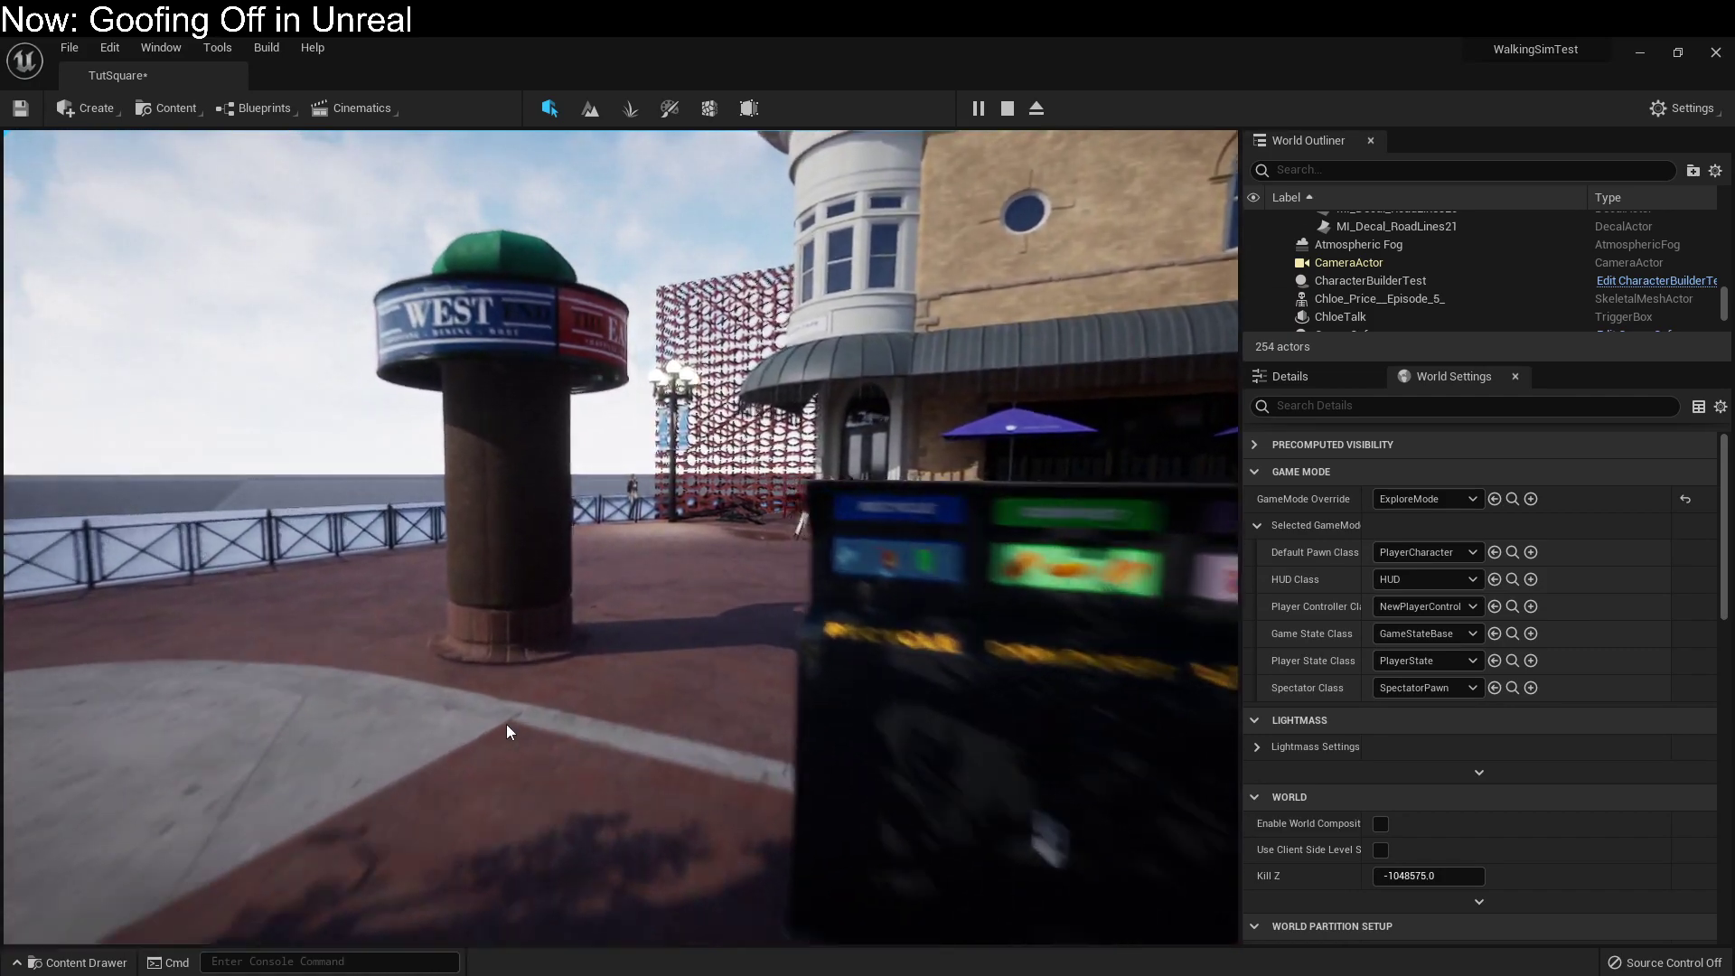
key(w)
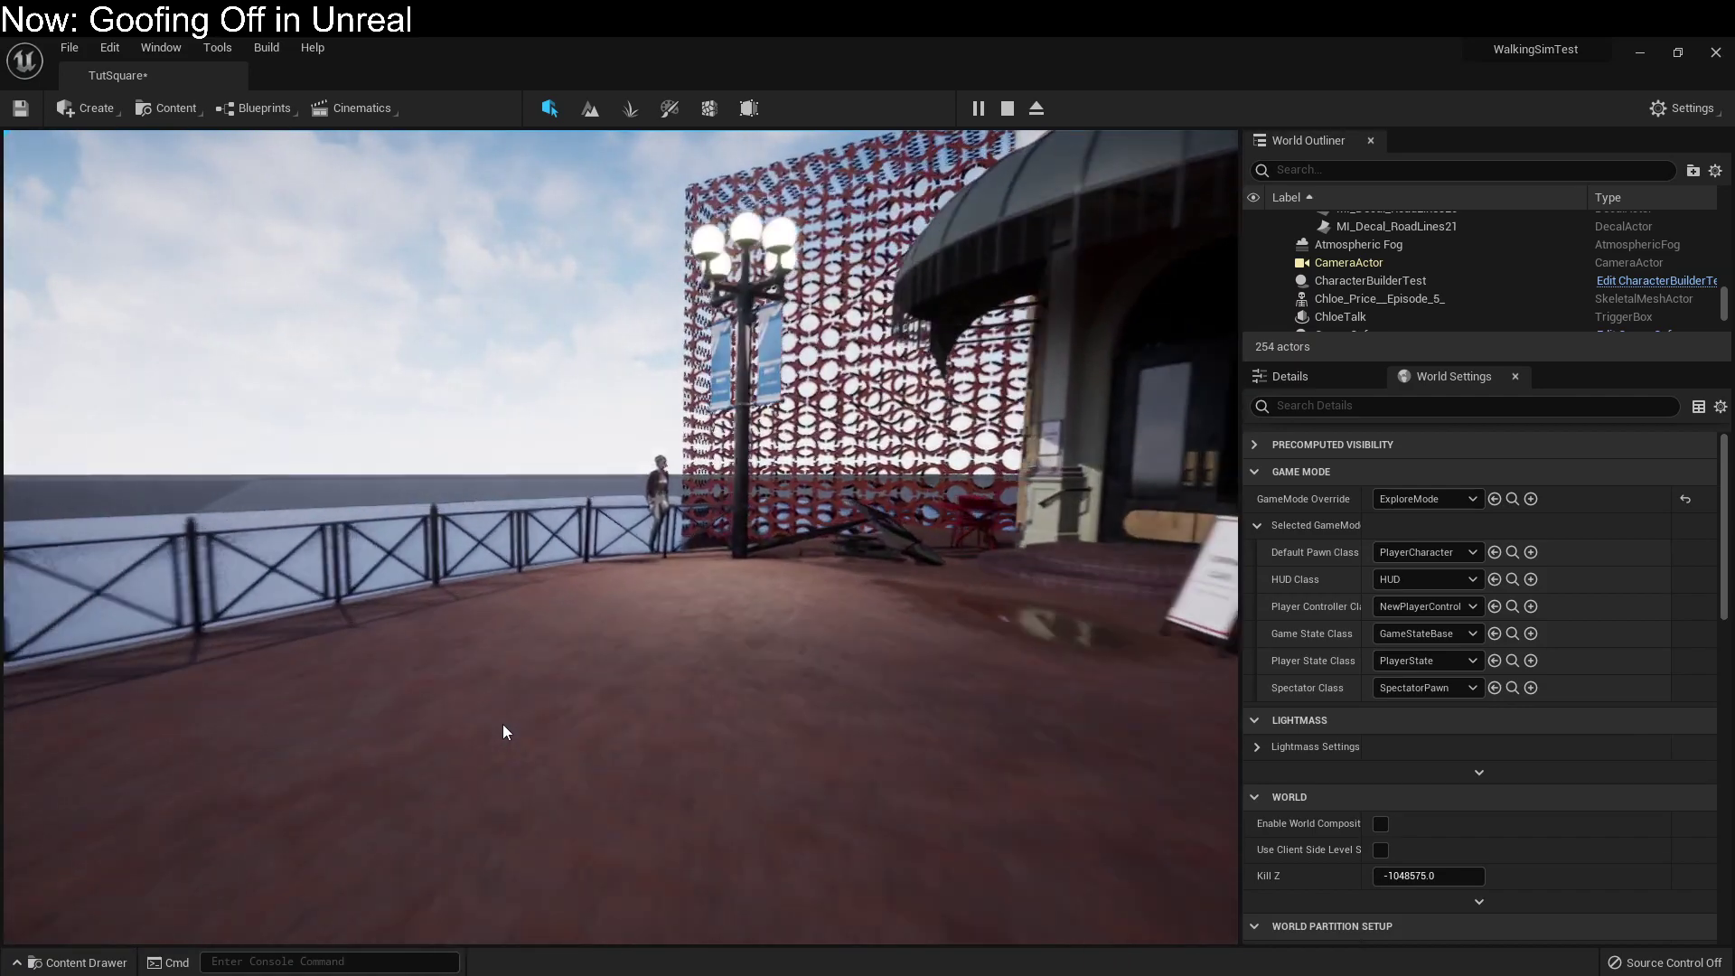
key(w)
drag(502, 723, 436, 726)
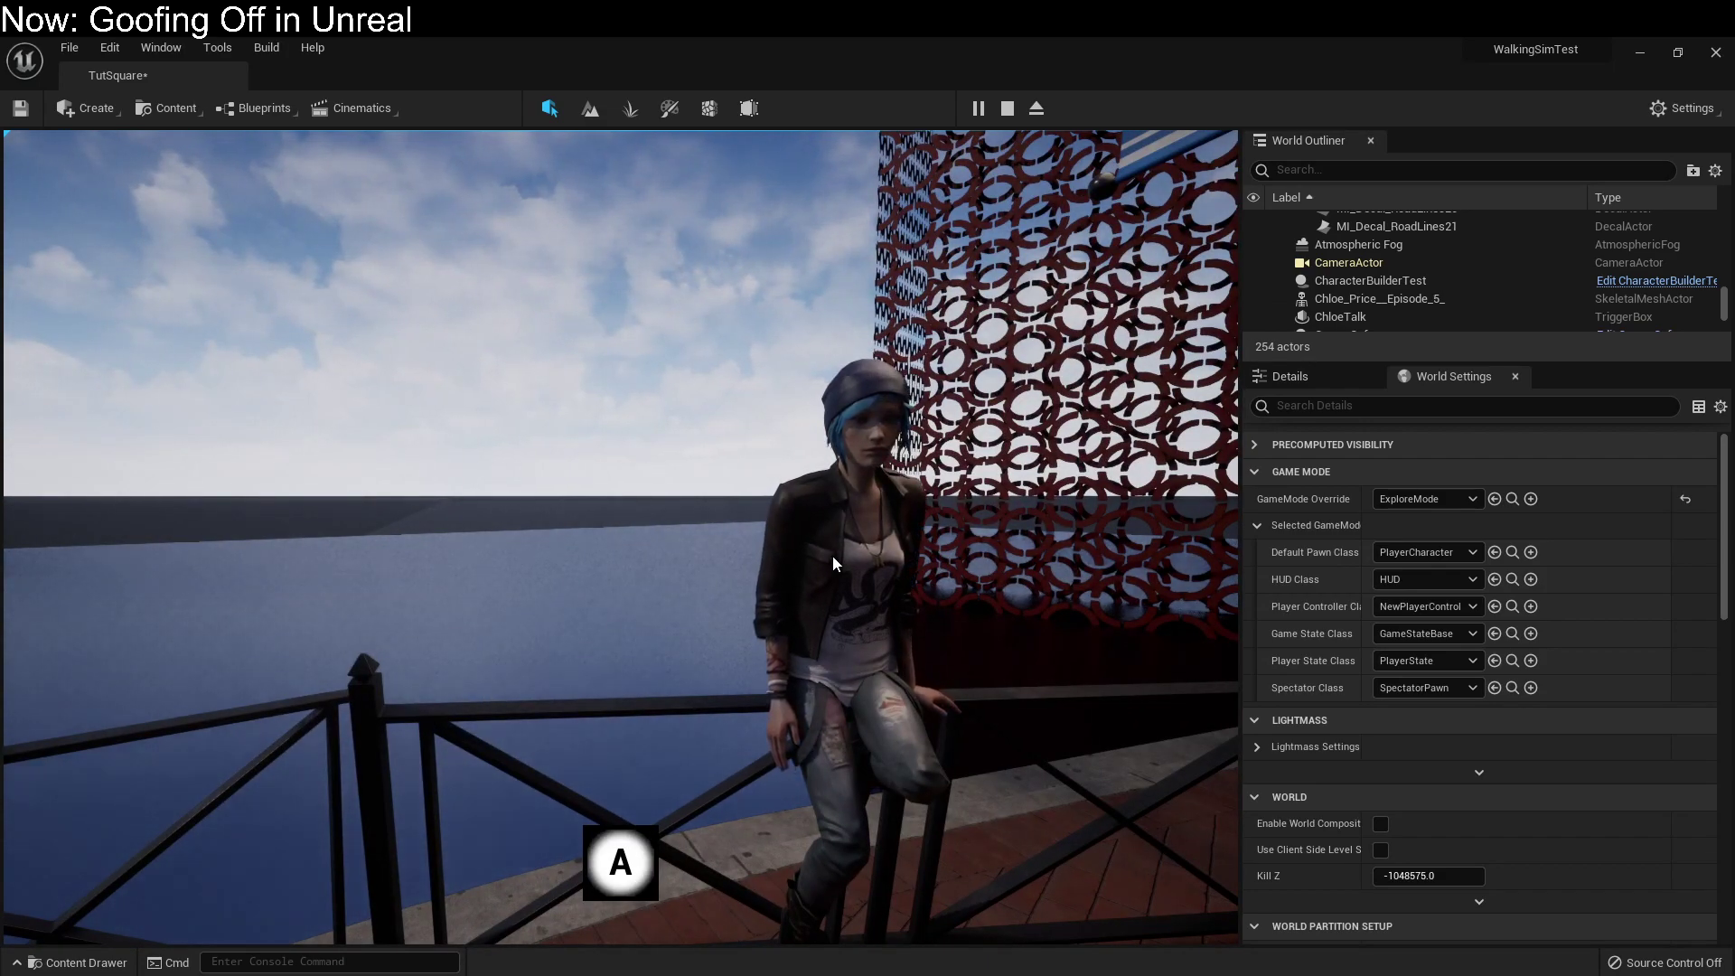
key(a)
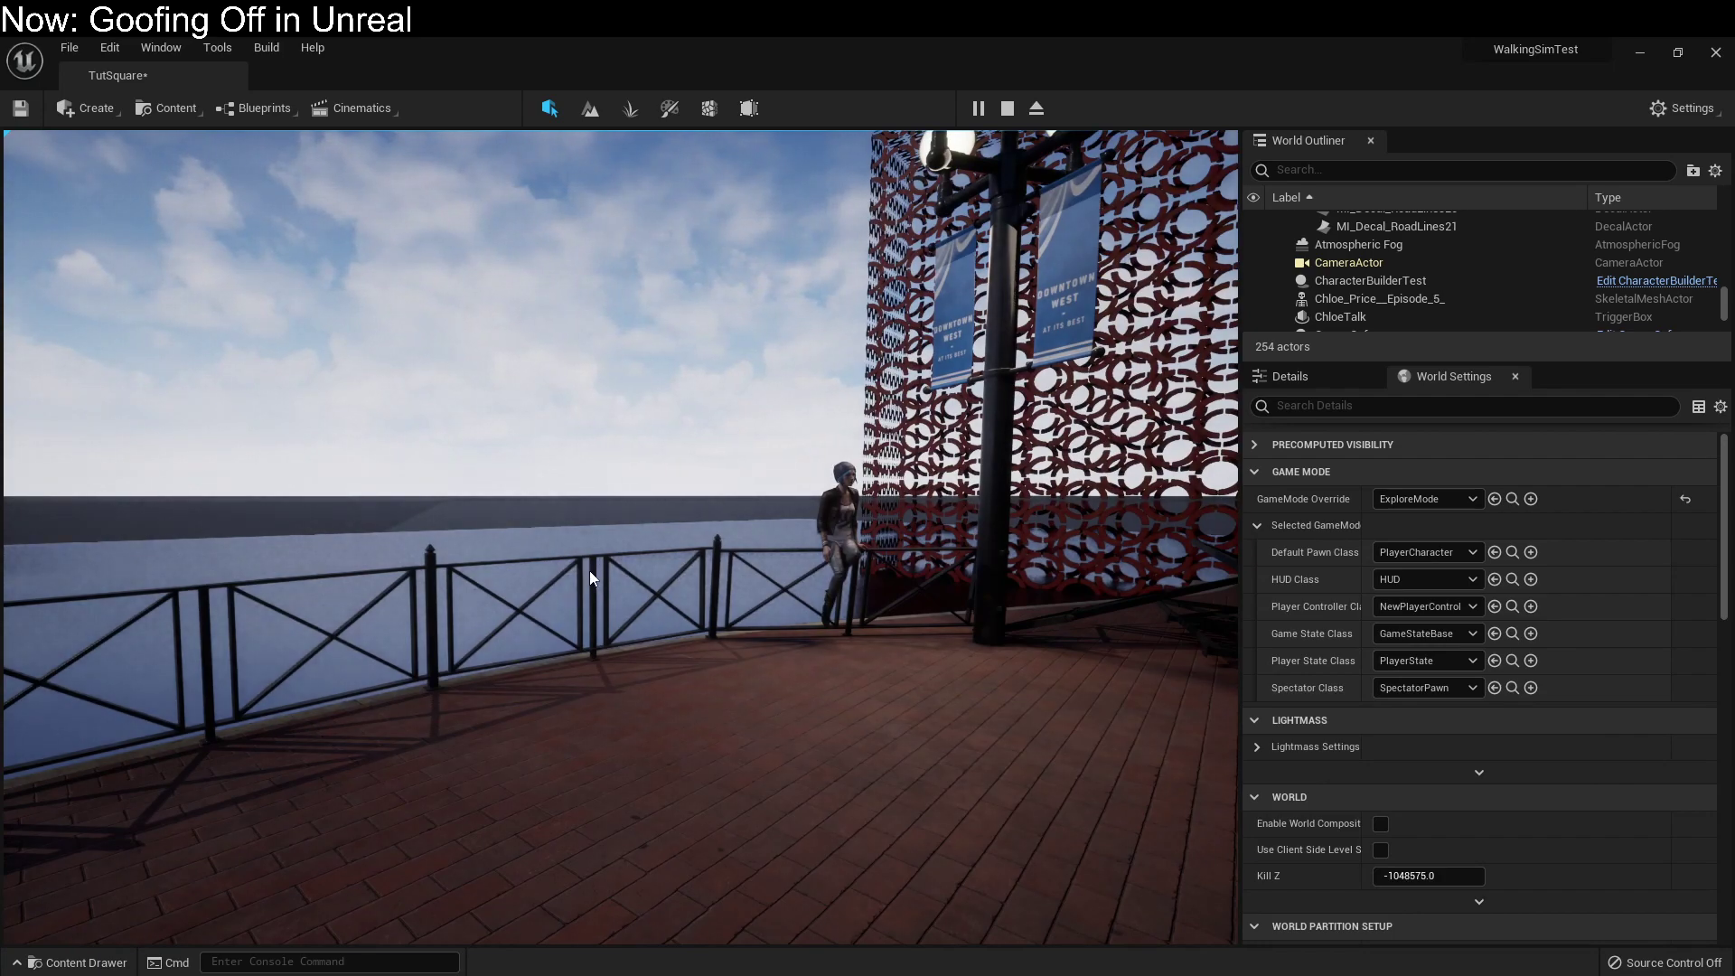
click(260, 107)
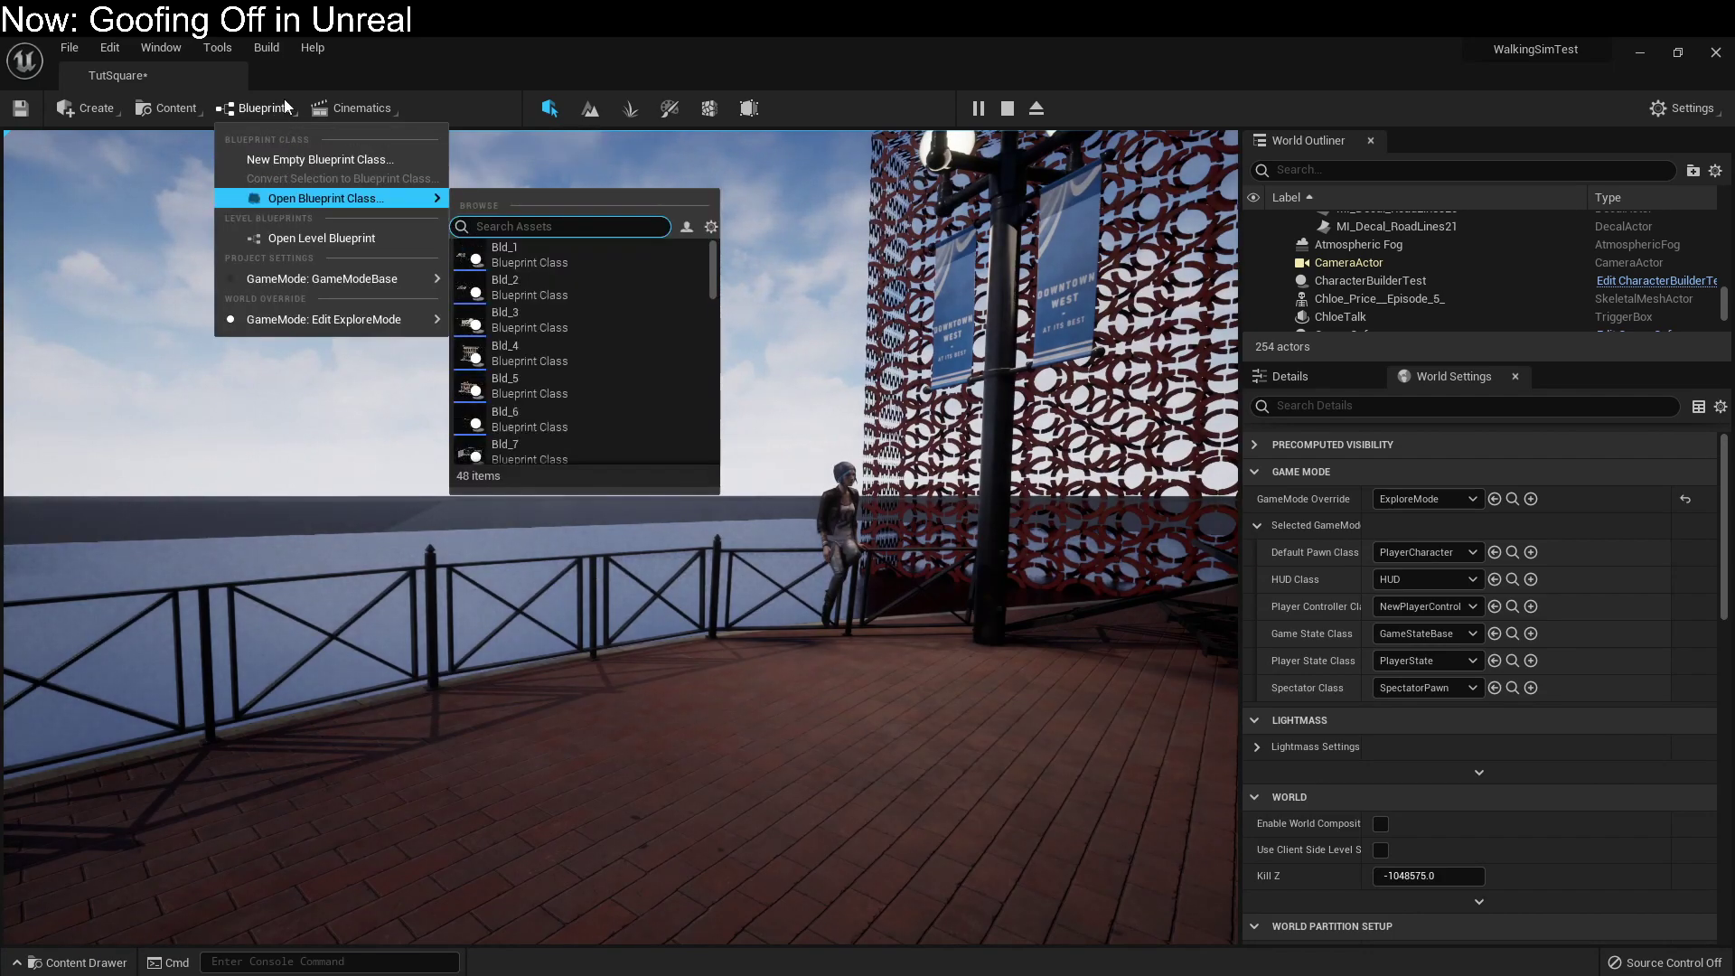
click(1006, 108)
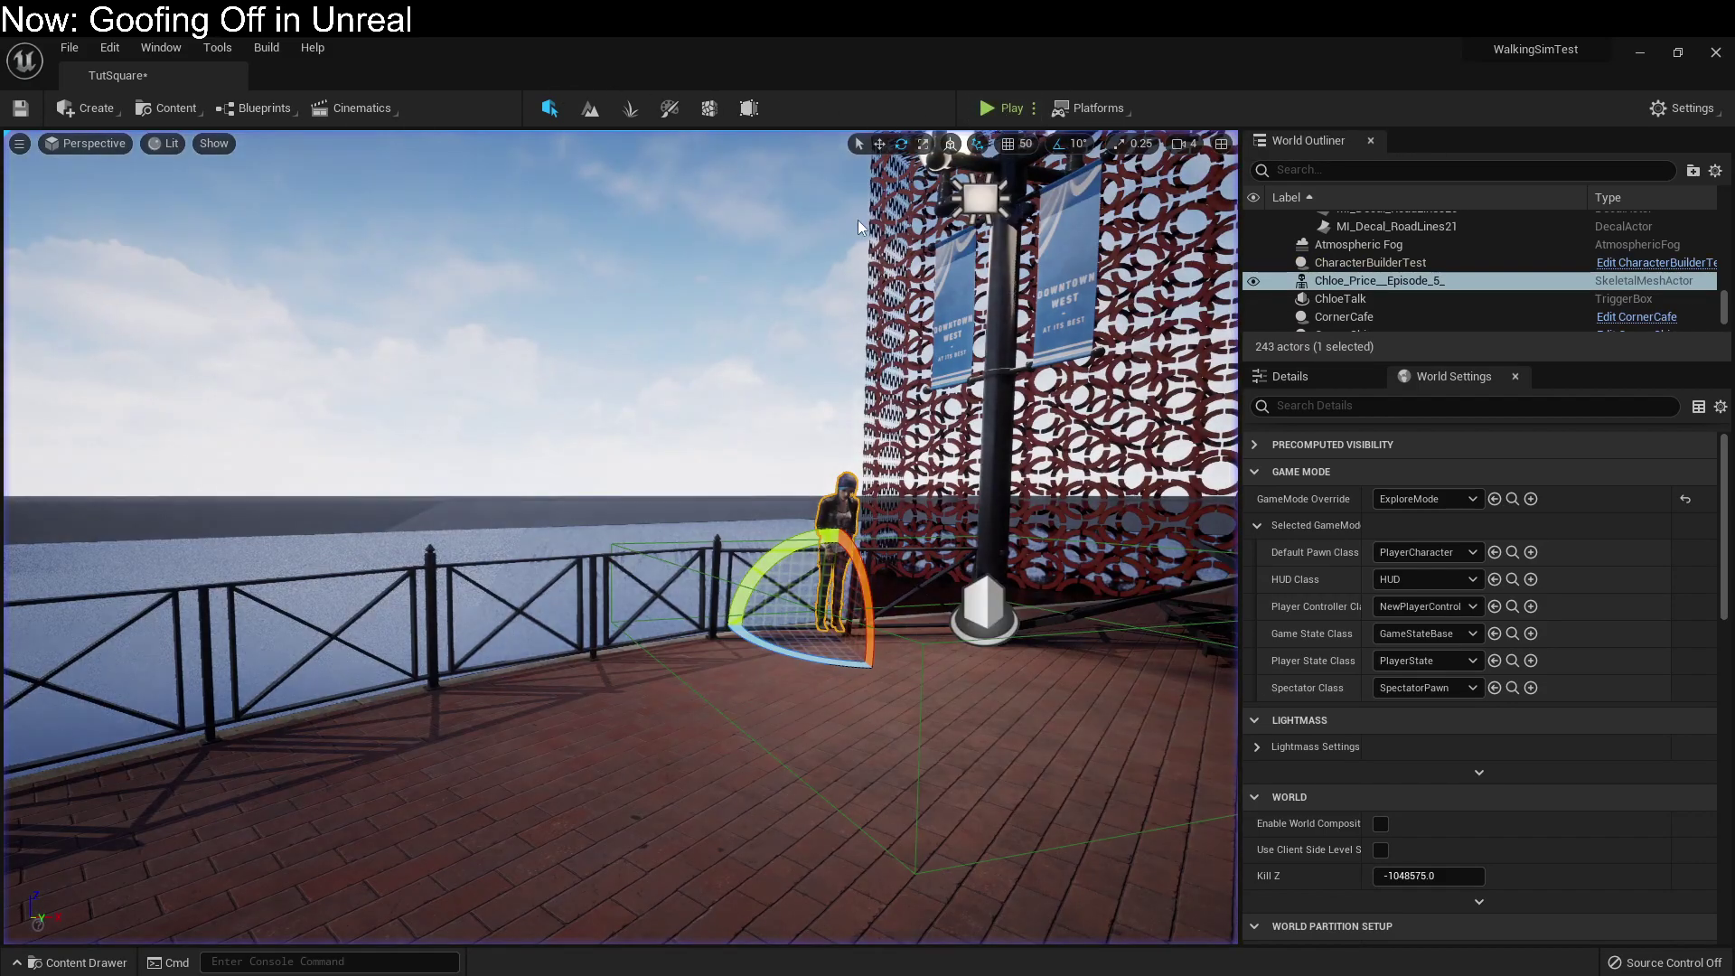
key(s)
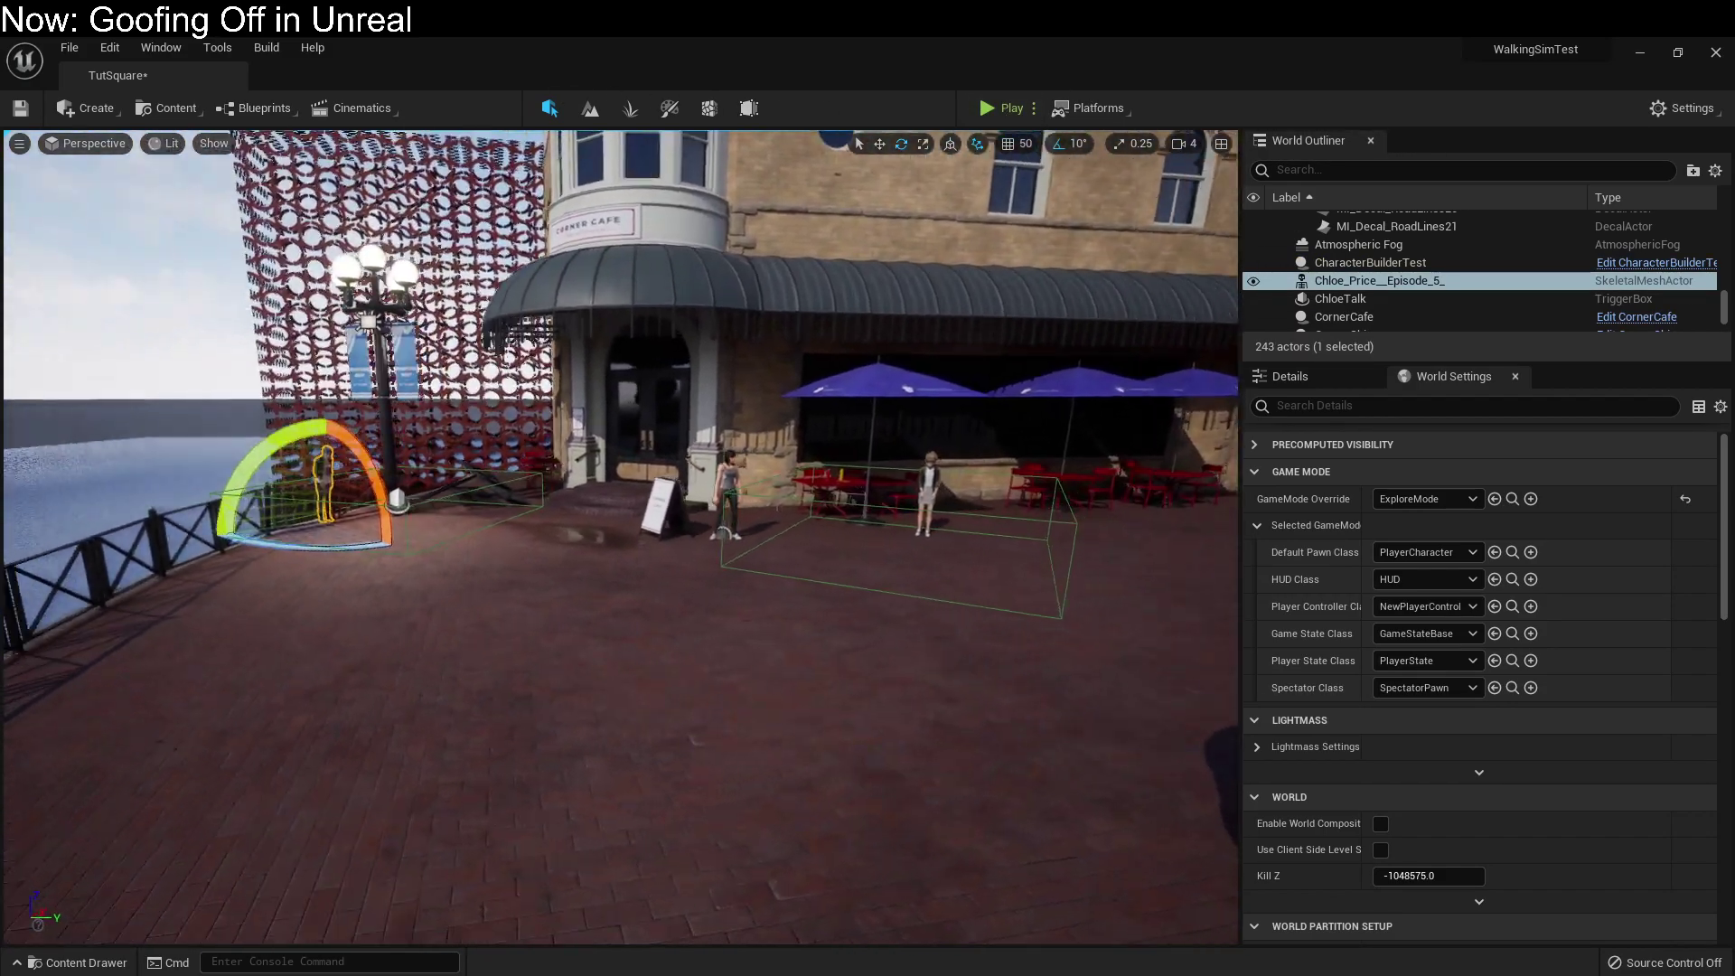